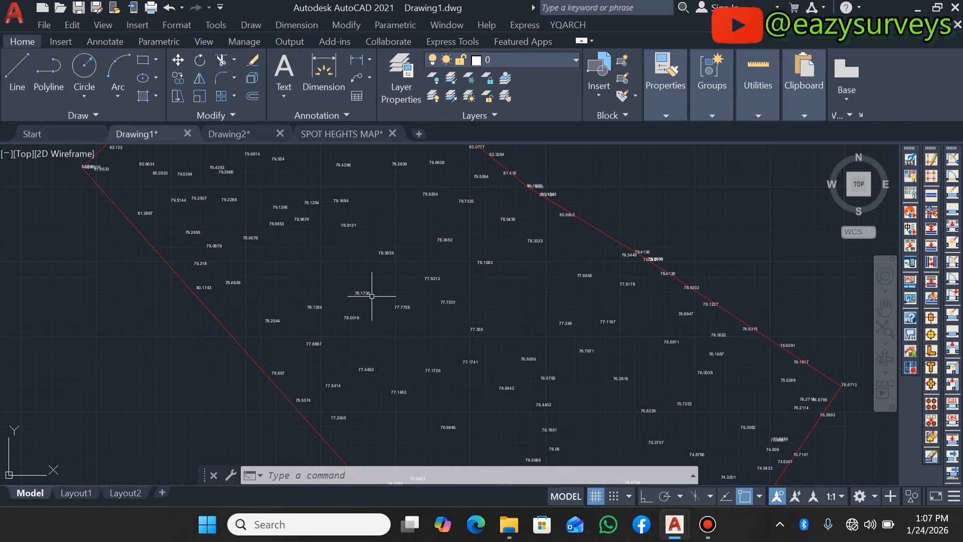
# - Examine the irregularly spaced spot heights inside the red boundary in Drawing1
pyautogui.scroll(-3, 372, 296)
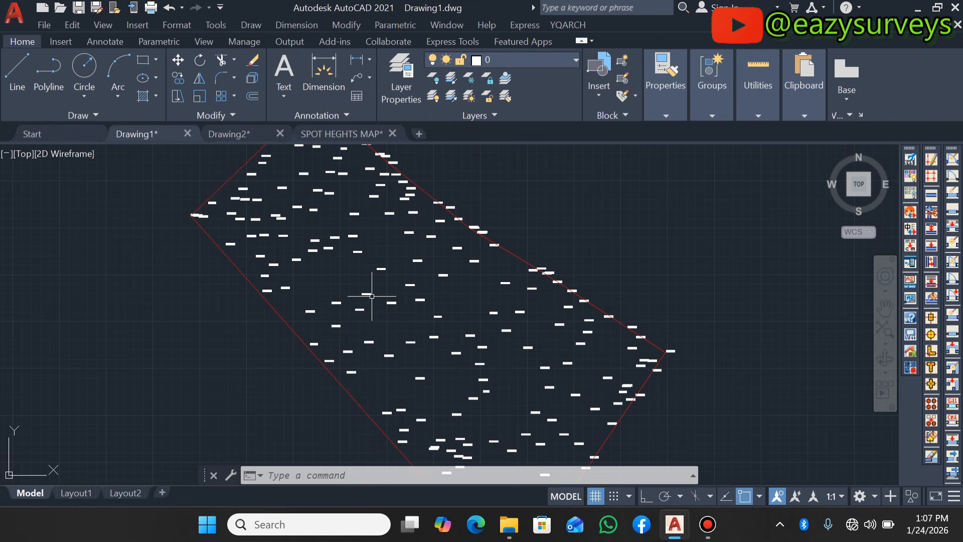
pyautogui.scroll(5, 460, 369)
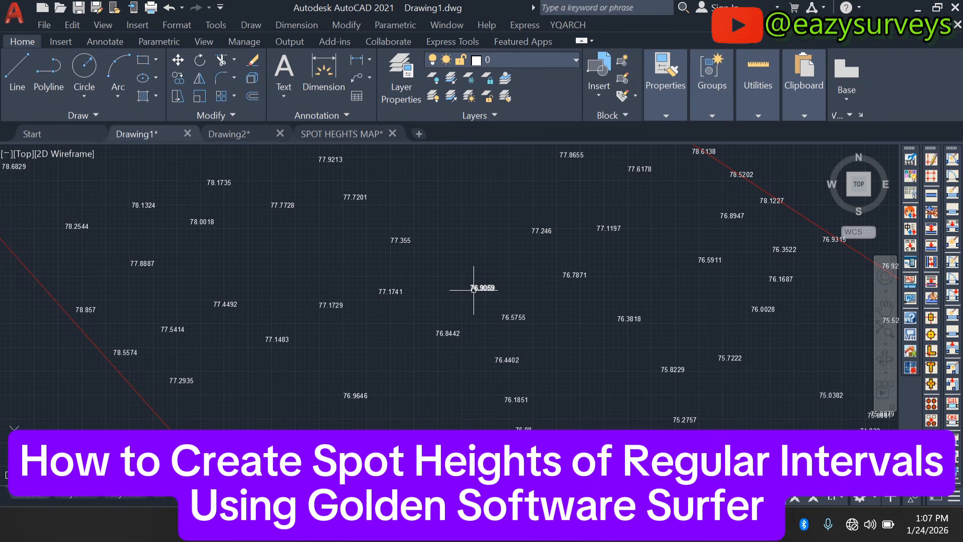
pyautogui.scroll(-4, 474, 290)
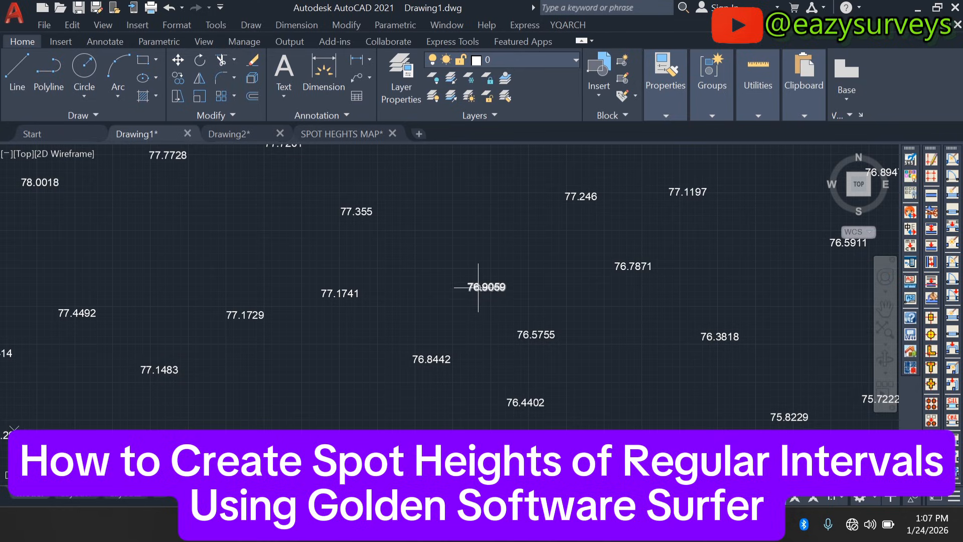
pyautogui.scroll(5, 302, 211)
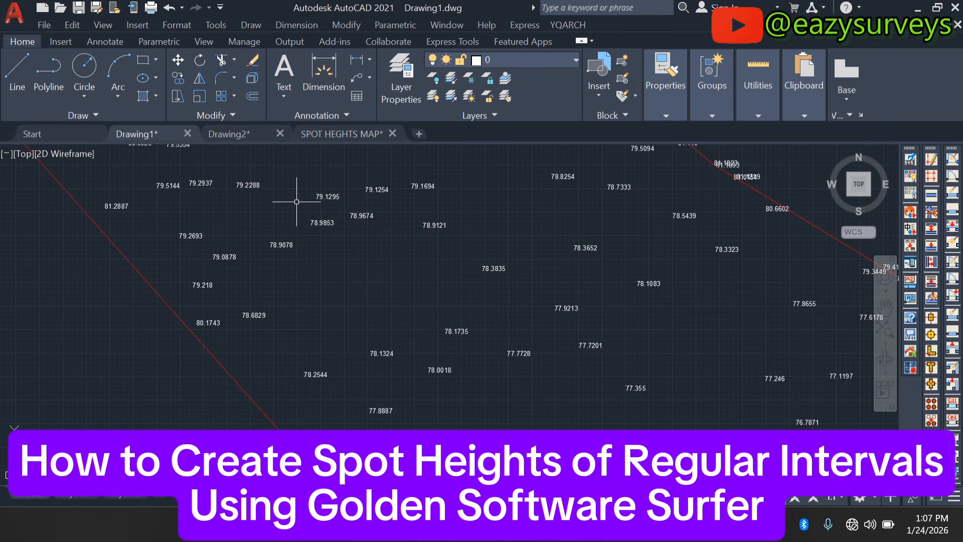
pyautogui.scroll(-3, 307, 237)
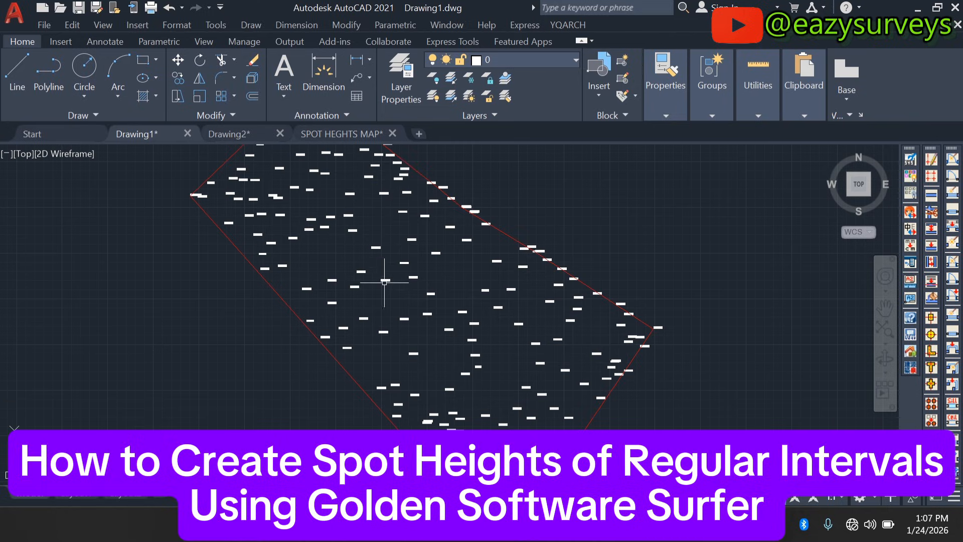
pyautogui.scroll(3, 387, 338)
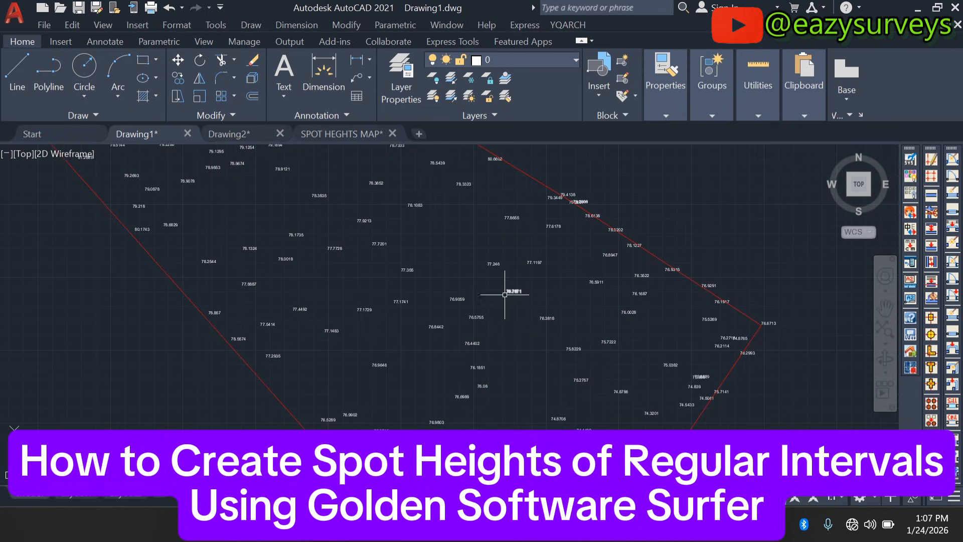
pyautogui.scroll(3, 509, 301)
pyautogui.scroll(-5, 446, 305)
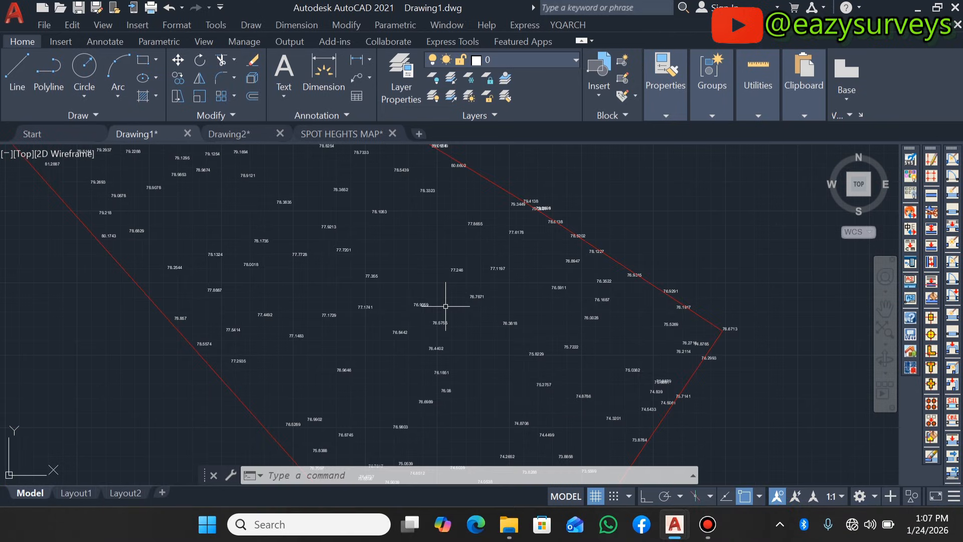
pyautogui.scroll(3, 477, 382)
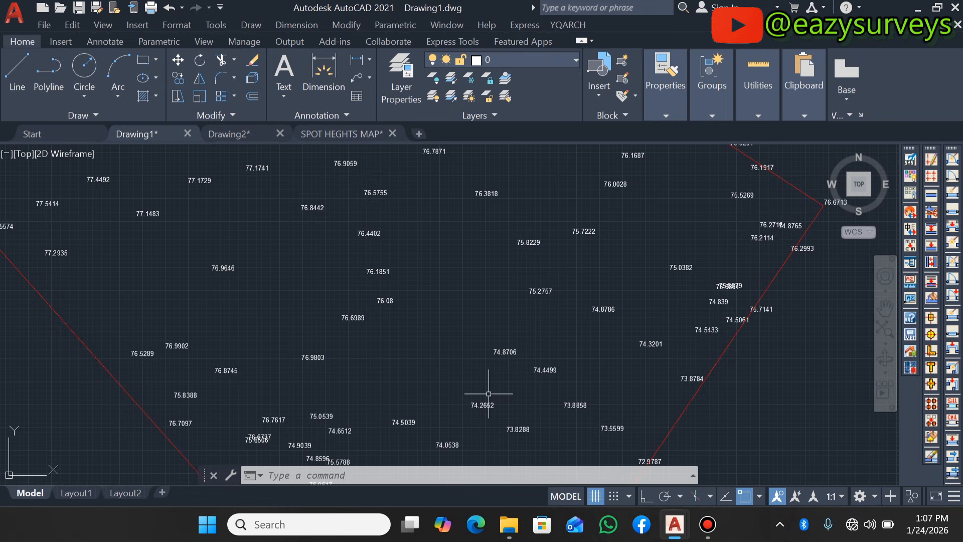
pyautogui.scroll(-6, 488, 394)
pyautogui.scroll(3, 431, 341)
pyautogui.scroll(-3, 421, 331)
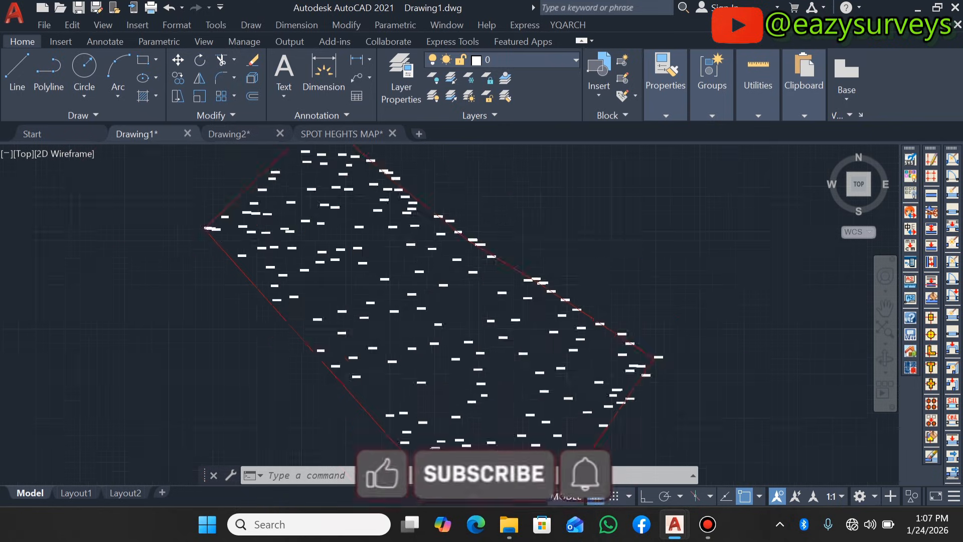
pyautogui.scroll(3, 420, 330)
pyautogui.scroll(-3, 420, 330)
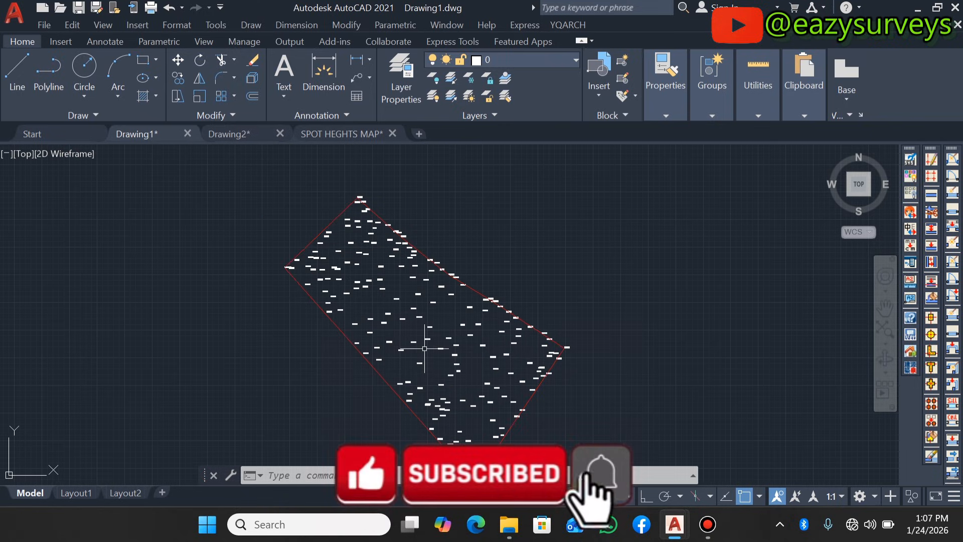
# - Switch to Drawing2 and examine the spot heights placed at regular intervals inside the boundary
pyautogui.click(236, 129)
pyautogui.scroll(5, 396, 256)
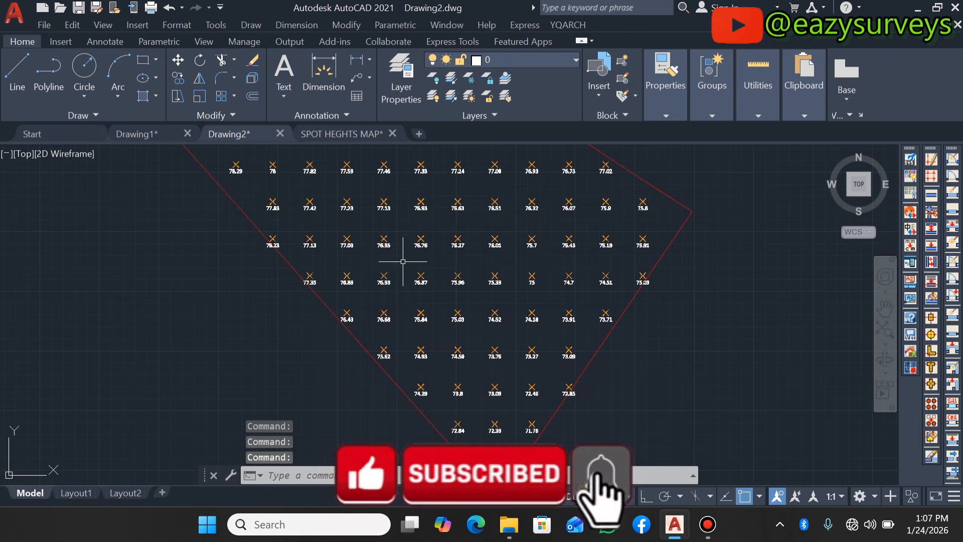
pyautogui.scroll(-6, 430, 293)
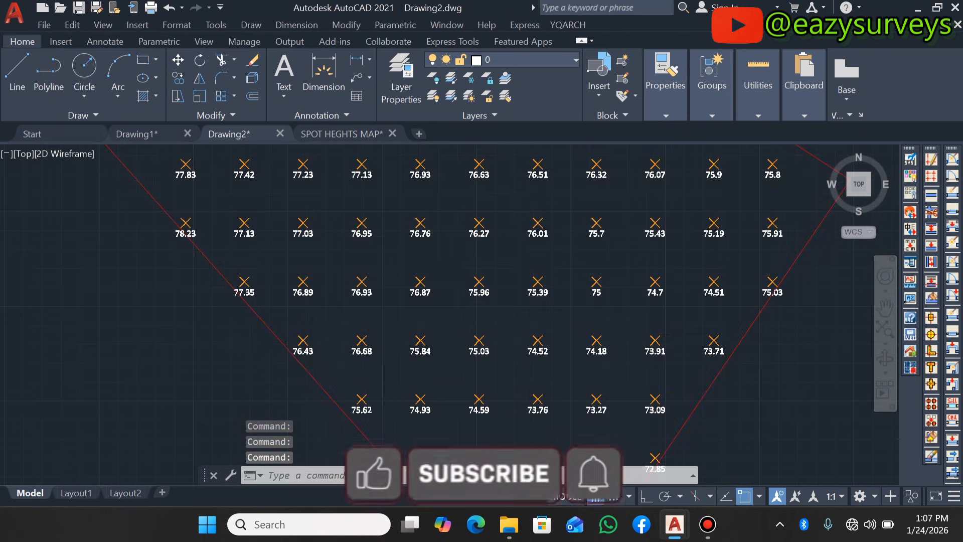
pyautogui.scroll(6, 487, 211)
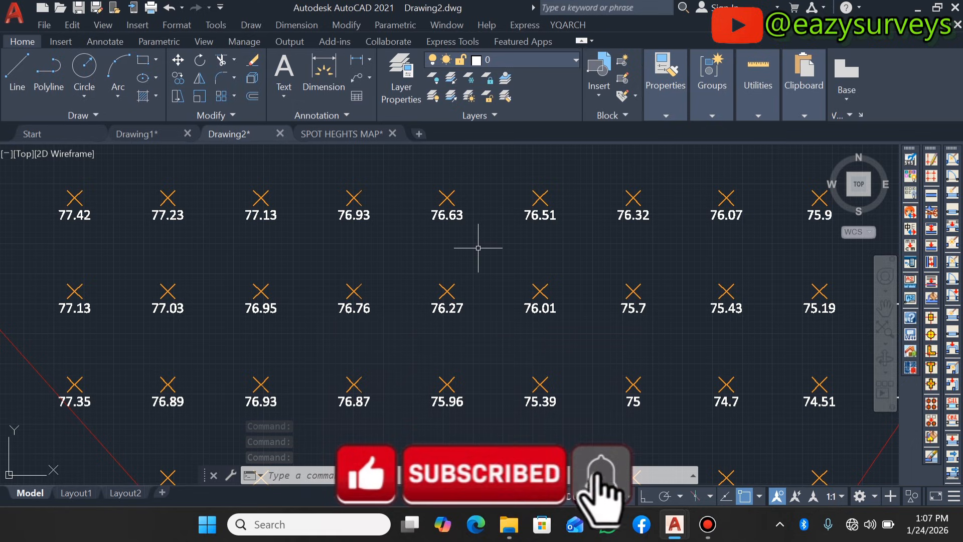
pyautogui.scroll(-4, 444, 279)
pyautogui.scroll(-3, 444, 278)
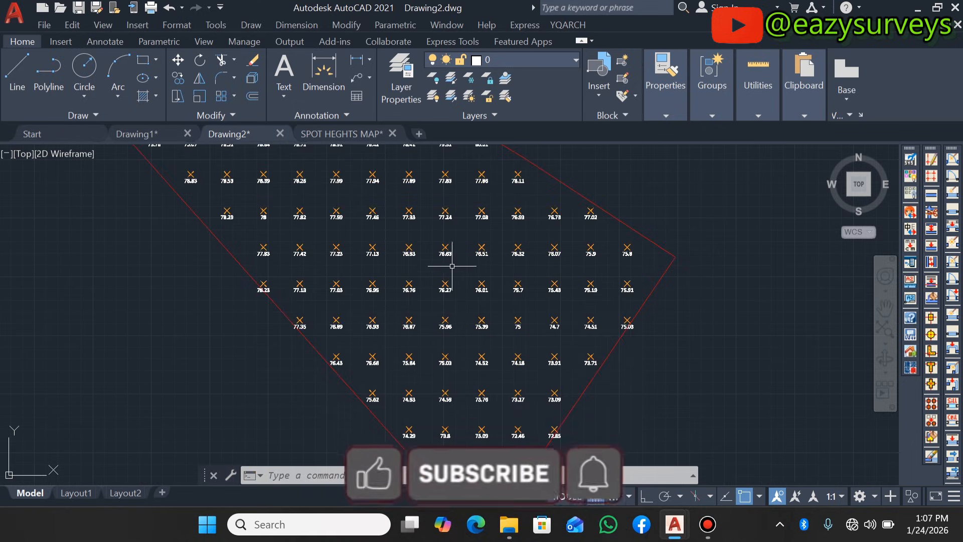
# - Compare the scattered spot heights in Drawing1 with the regular grid of spot heights in Drawing2
pyautogui.click(166, 133)
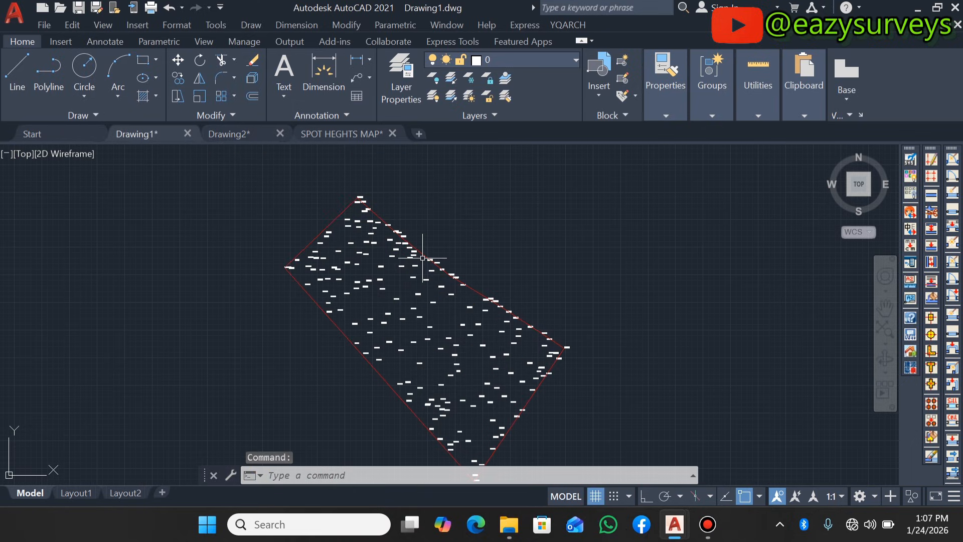
pyautogui.scroll(2, 407, 315)
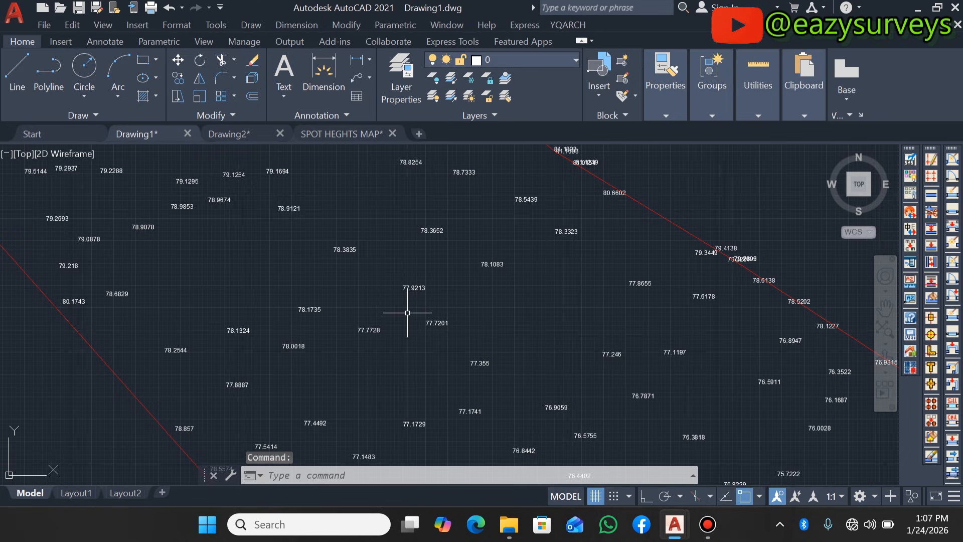
pyautogui.scroll(-2, 407, 313)
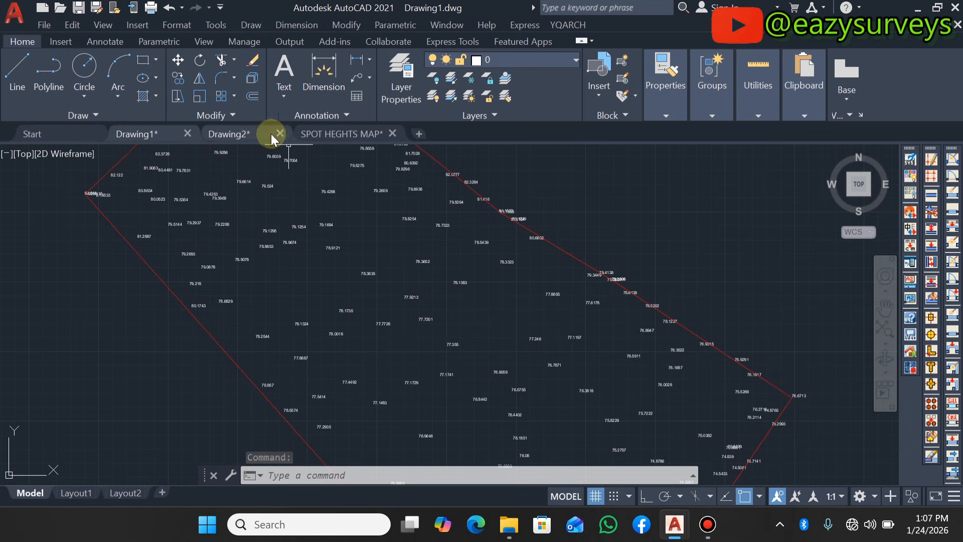
pyautogui.click(255, 133)
pyautogui.scroll(4, 407, 282)
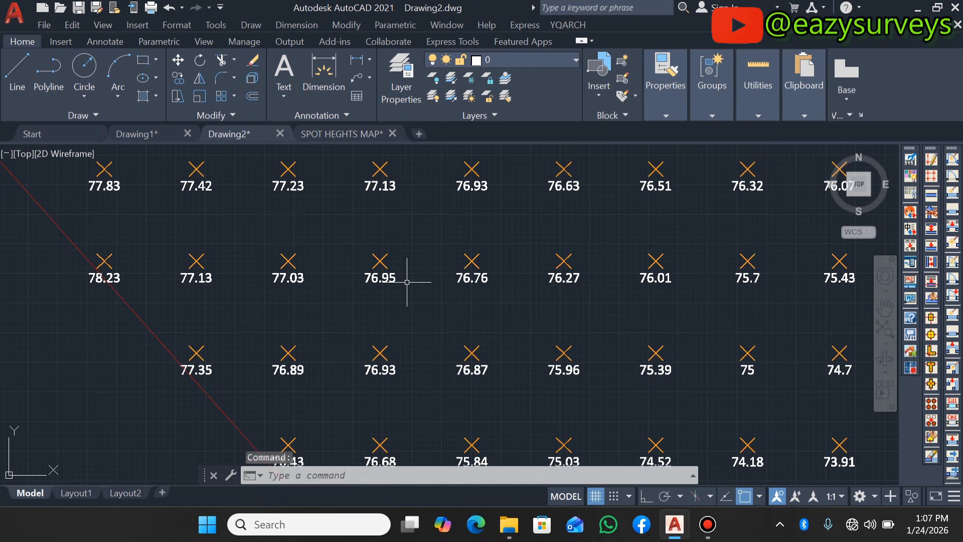
pyautogui.scroll(-1, 425, 275)
pyautogui.scroll(-3, 411, 280)
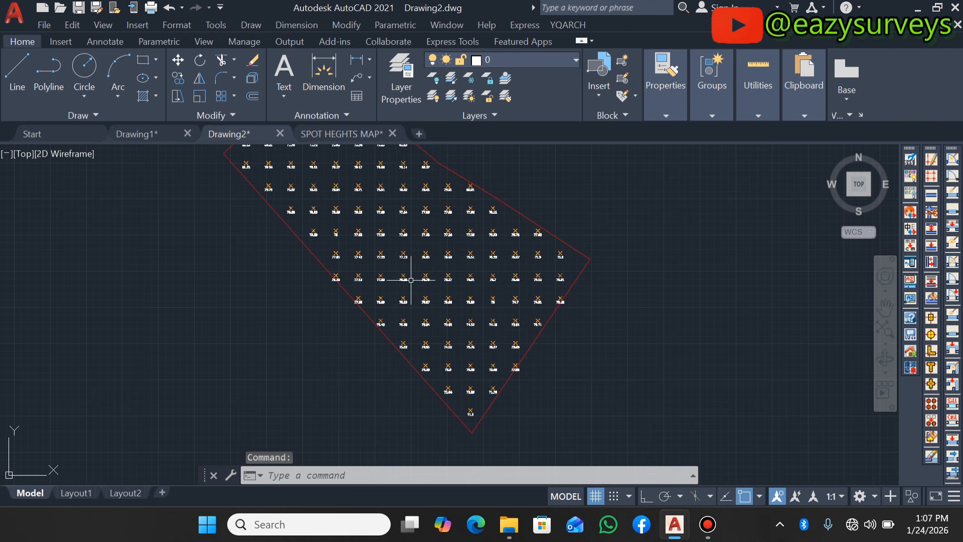
pyautogui.scroll(3, 403, 196)
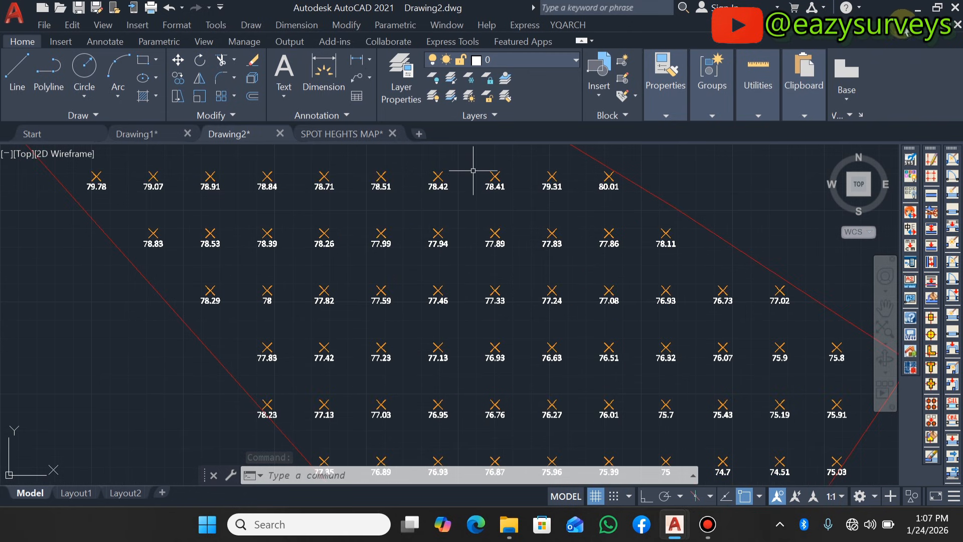
# - Open the SPOTHS HGTSS - Copy file in Excel, review its eastings, northings and elevation columns, and close it
pyautogui.click(911, 8)
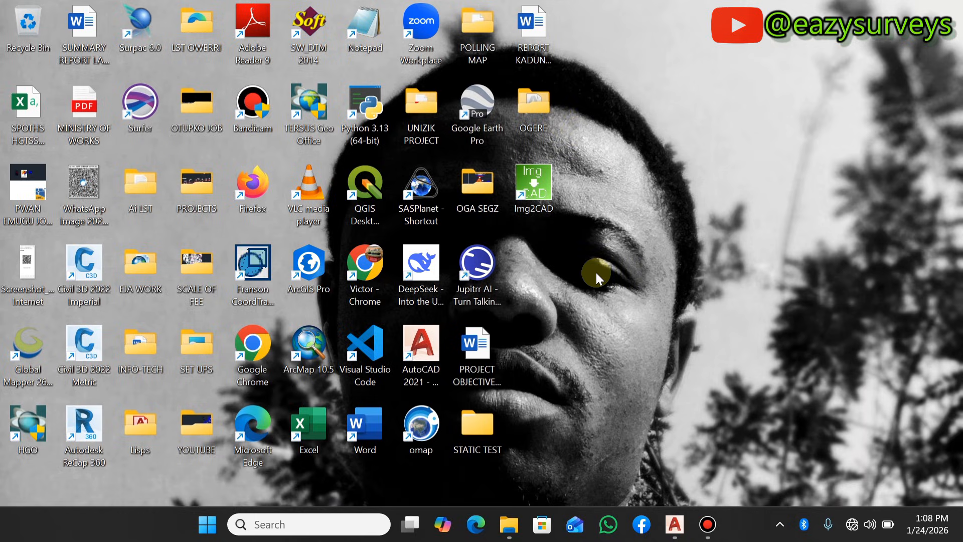
pyautogui.doubleClick(33, 109)
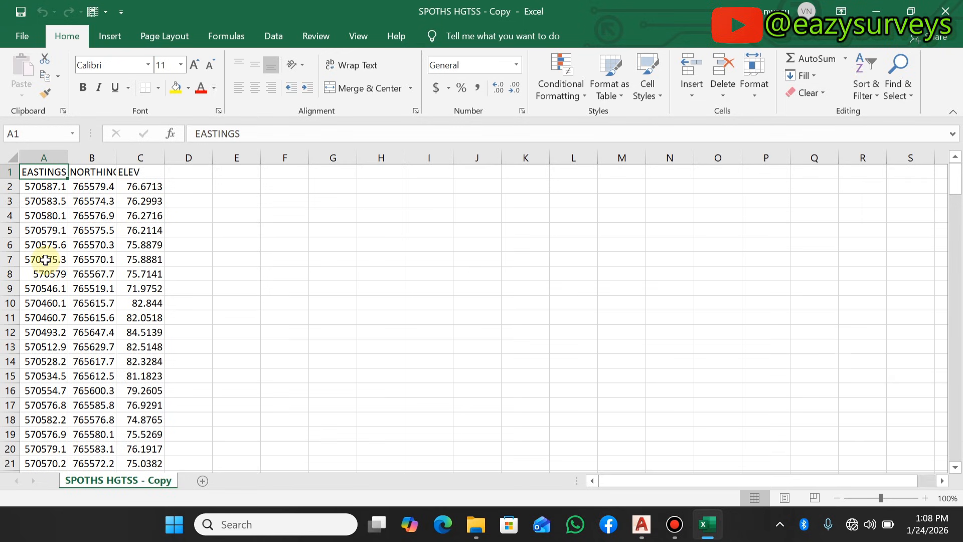
pyautogui.scroll(-1, 45, 235)
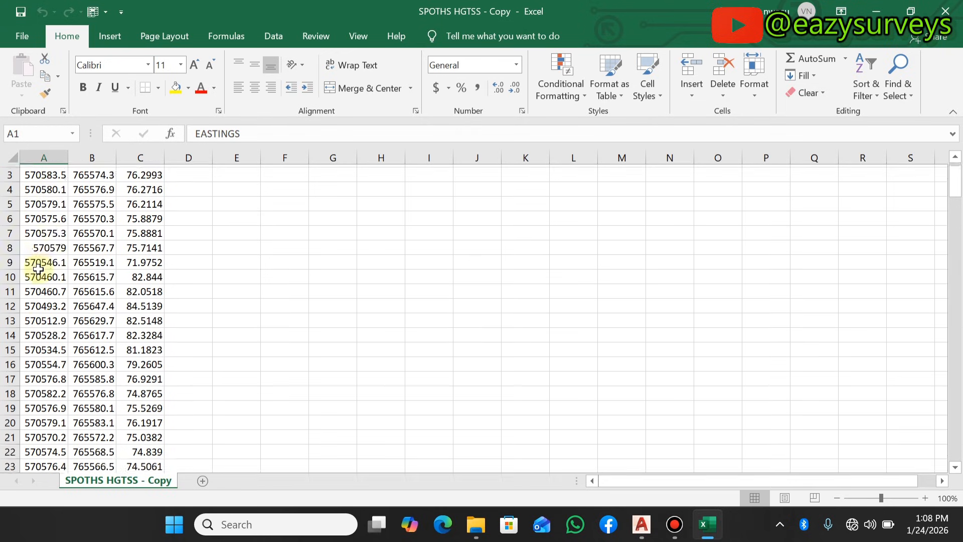
pyautogui.scroll(1, 42, 276)
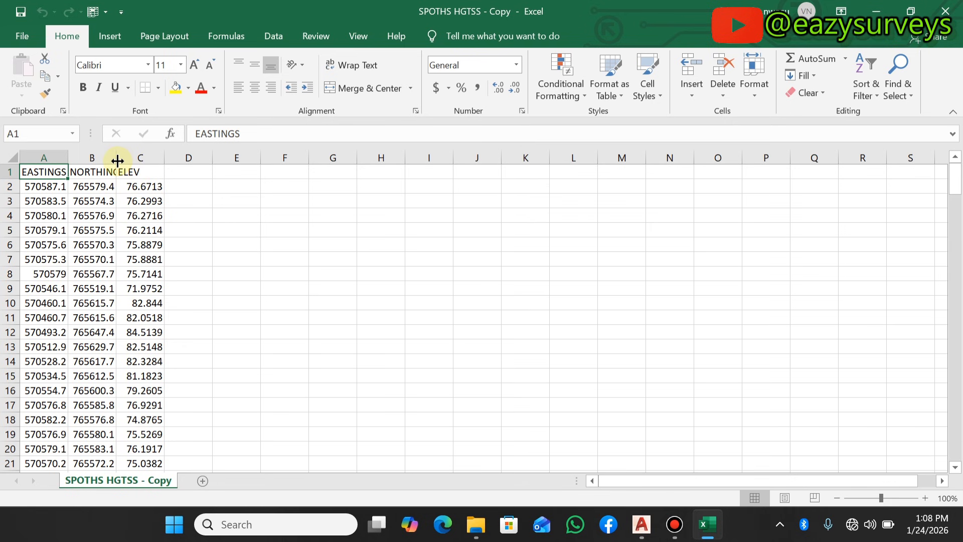
pyautogui.click(953, 9)
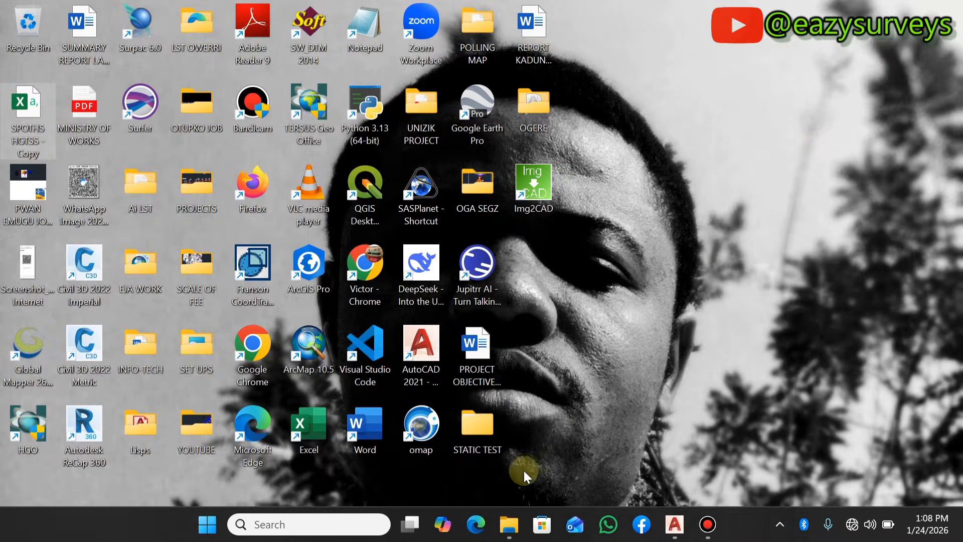
# - Launch Surfer from the desktop and preview the Surface3 plot among the recent files
pyautogui.doubleClick(146, 102)
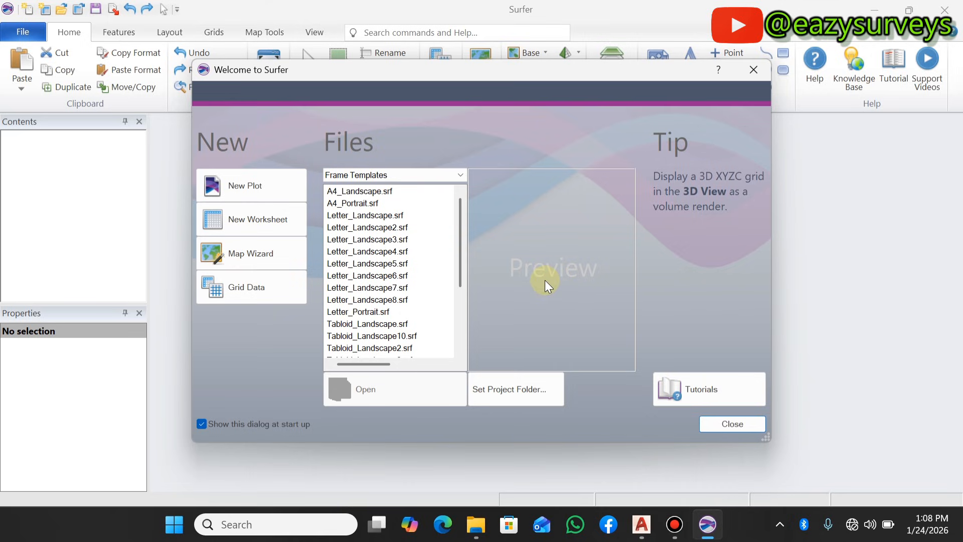
pyautogui.click(382, 175)
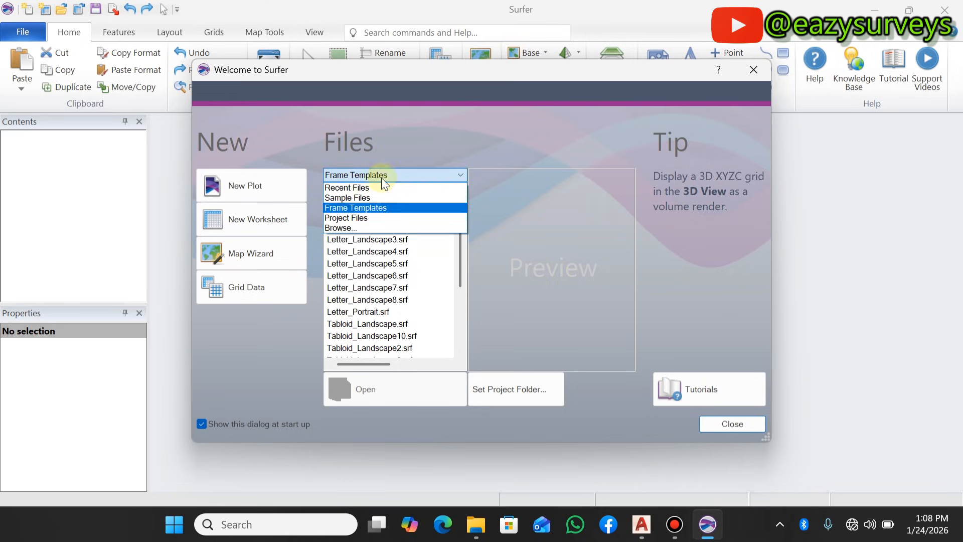
pyautogui.click(374, 187)
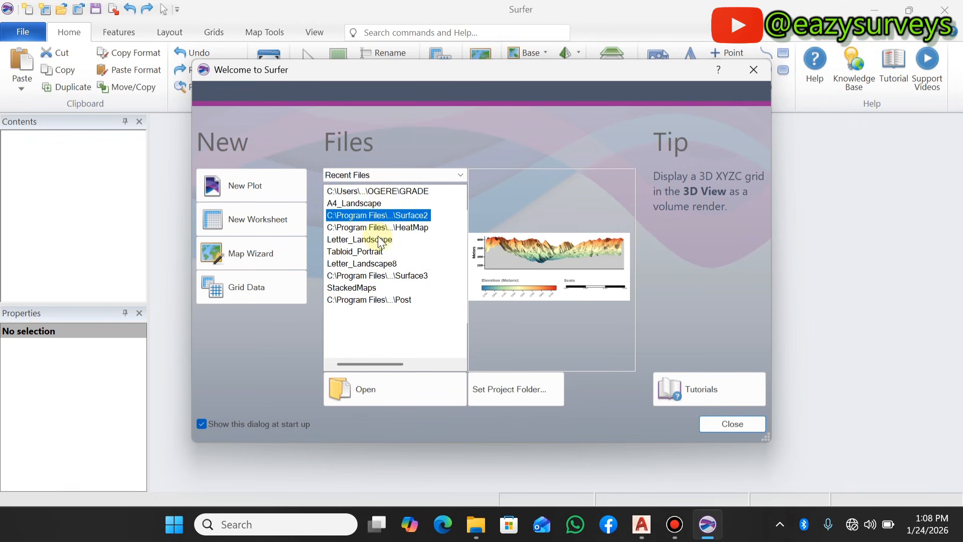
pyautogui.click(378, 274)
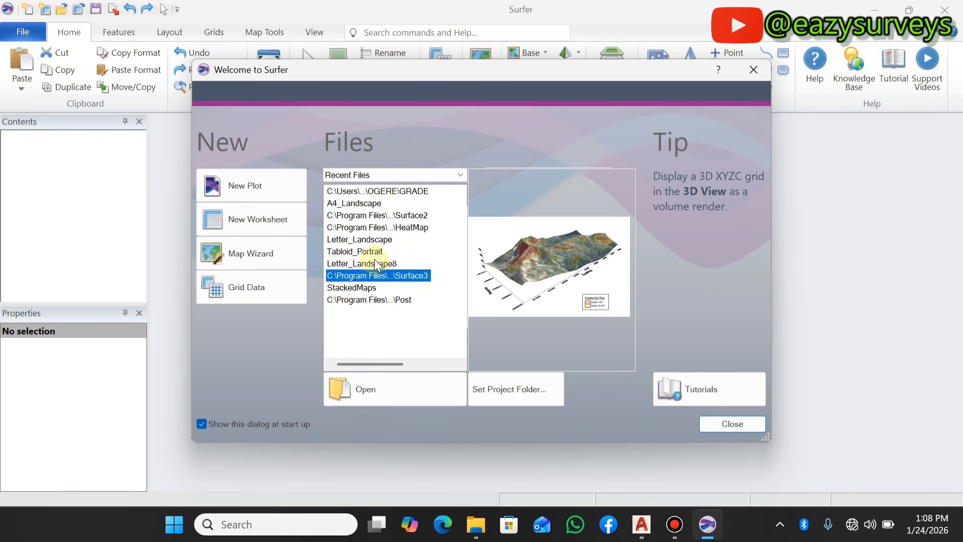
# - Preview the Tabloid_Landscape.srf frame template, and close the welcome dialog to reach an empty plot
pyautogui.click(382, 174)
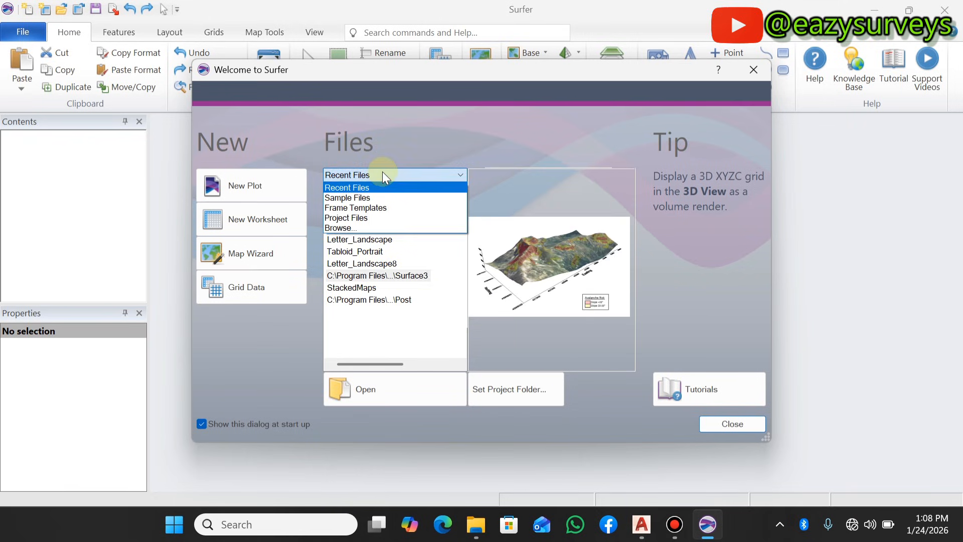
pyautogui.click(363, 208)
pyautogui.moveTo(386, 279); pyautogui.dragTo(386, 324)
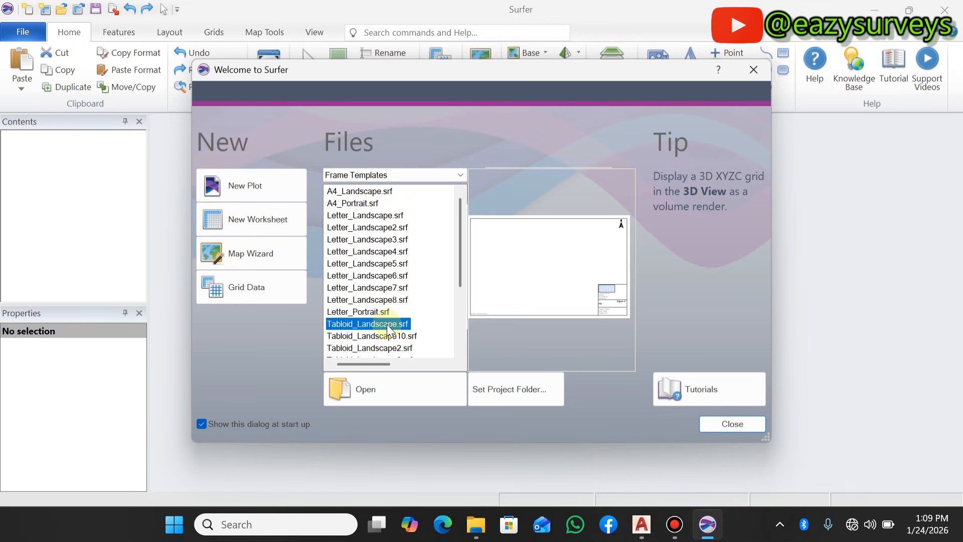
pyautogui.click(722, 423)
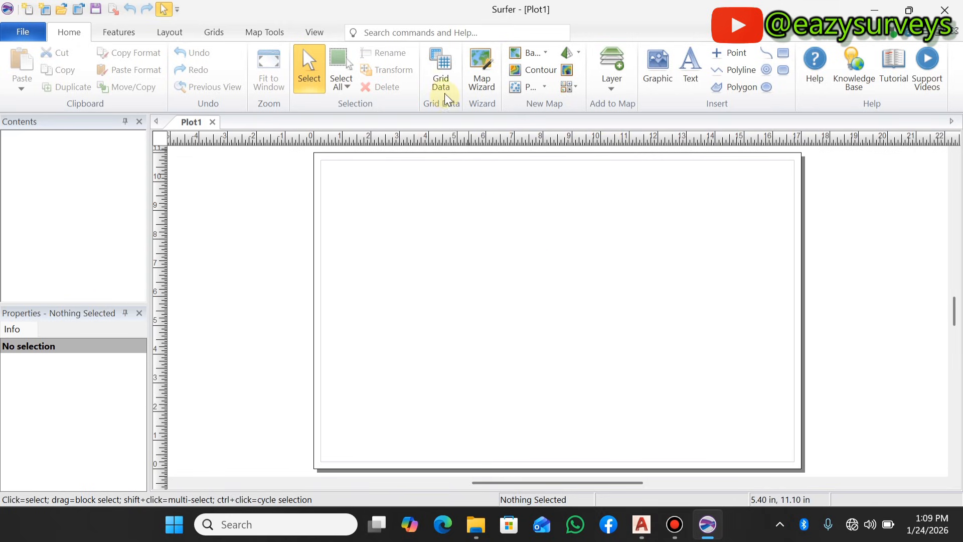
# - Start gridding XYZ data and choose Kriging as the gridding method
pyautogui.click(445, 75)
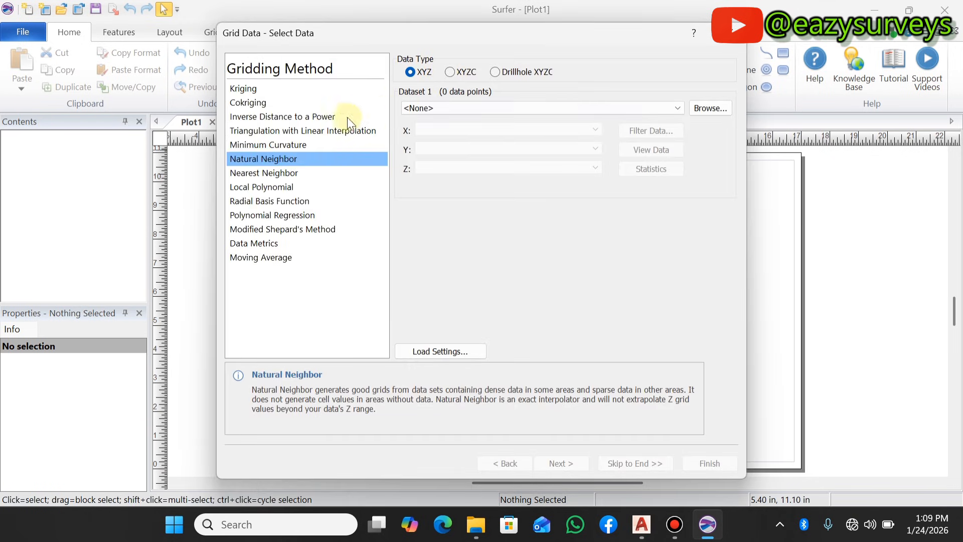
pyautogui.click(259, 90)
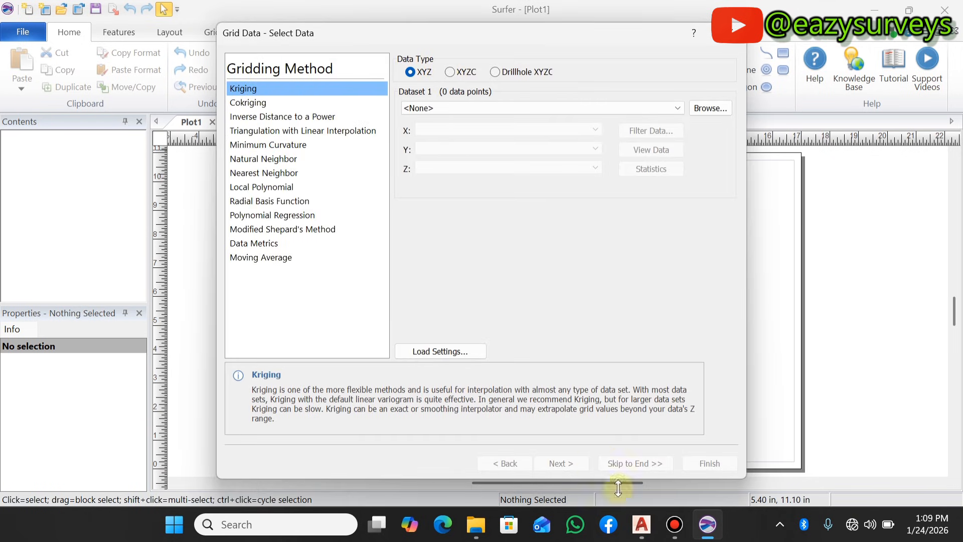
# - Switch to Drawing1 in AutoCAD and examine the irregularly scattered survey points inside the red boundary
pyautogui.moveTo(646, 537)
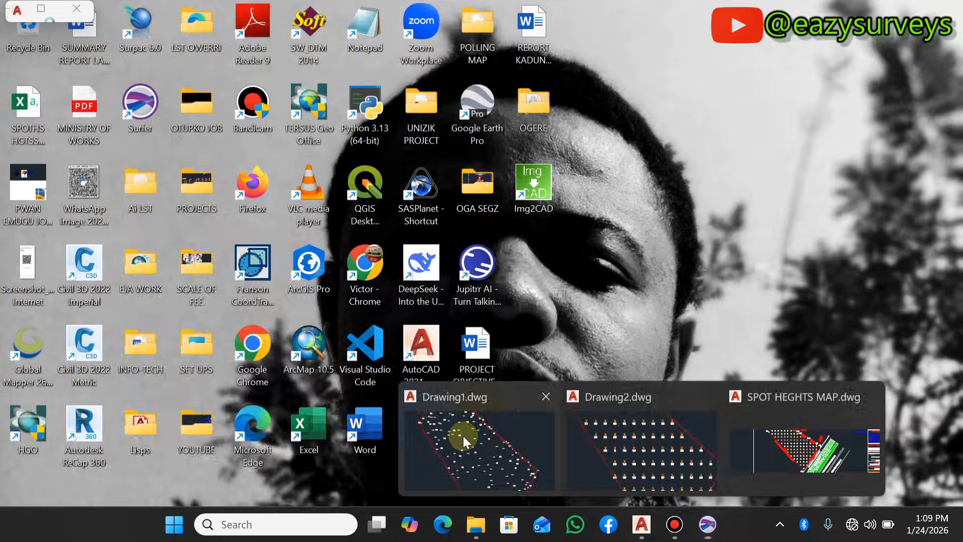
pyautogui.click(463, 436)
pyautogui.scroll(-4, 496, 294)
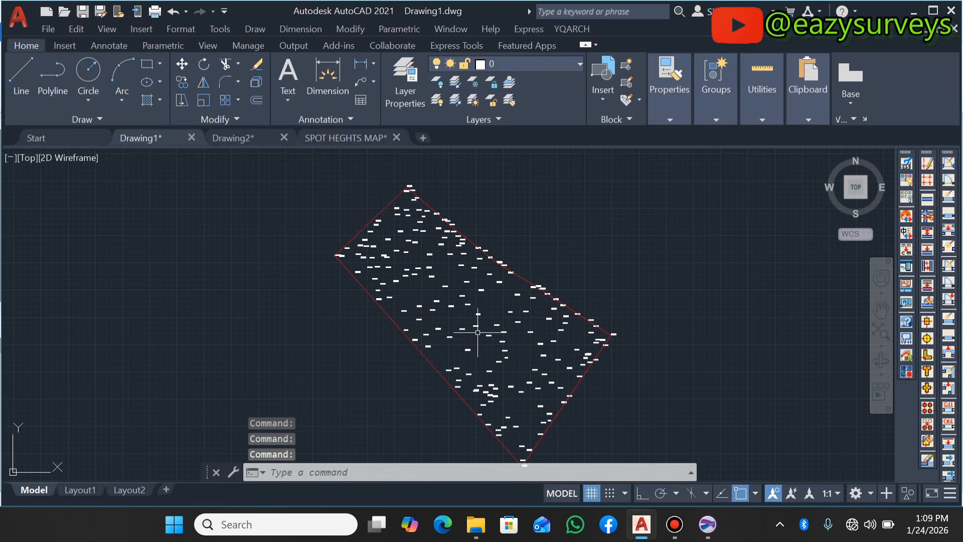
pyautogui.scroll(-4, 522, 426)
pyautogui.scroll(4, 522, 417)
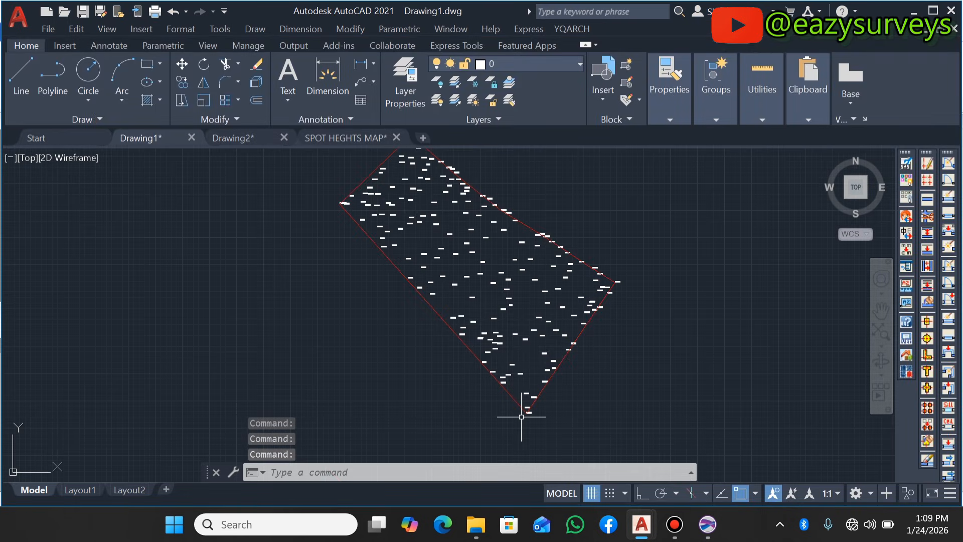
pyautogui.scroll(-3, 416, 301)
pyautogui.scroll(5, 439, 213)
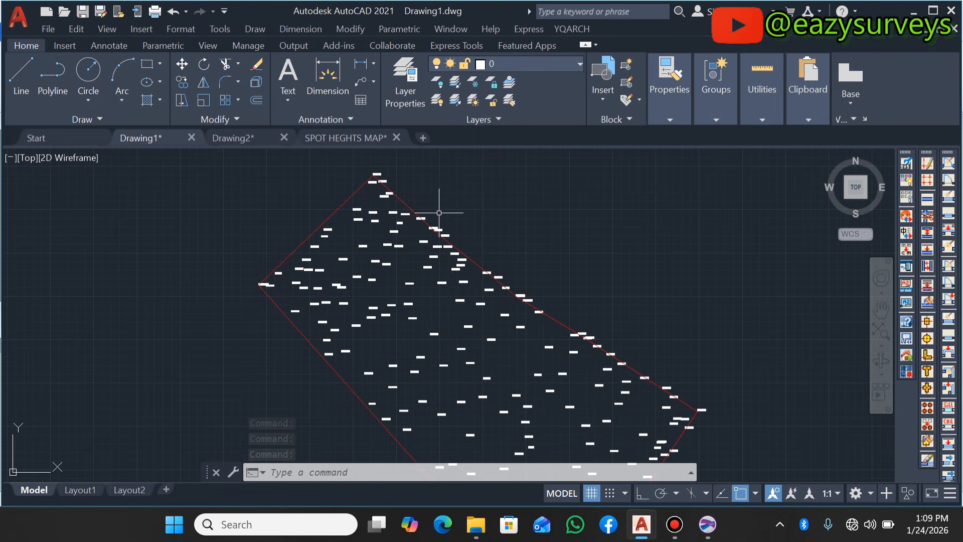
pyautogui.scroll(-4, 305, 277)
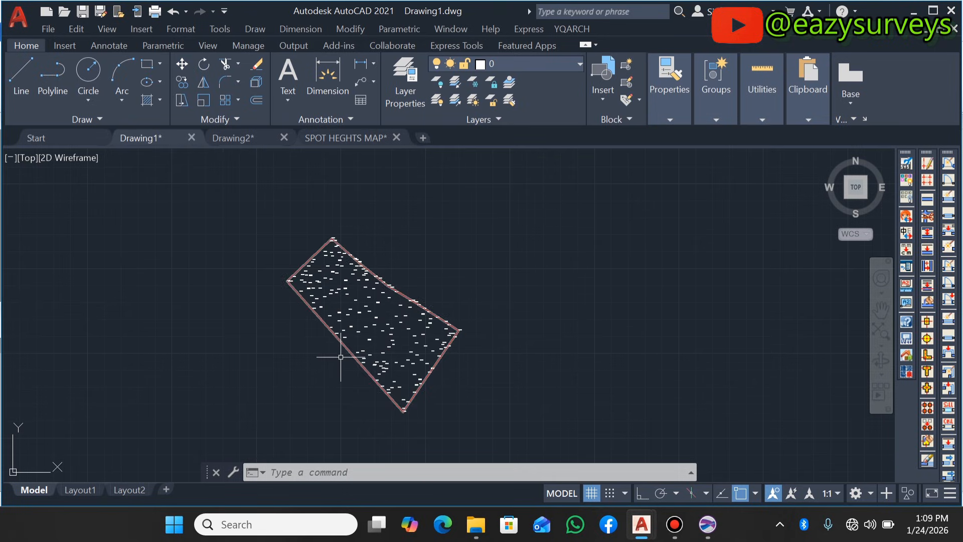
pyautogui.scroll(5, 366, 351)
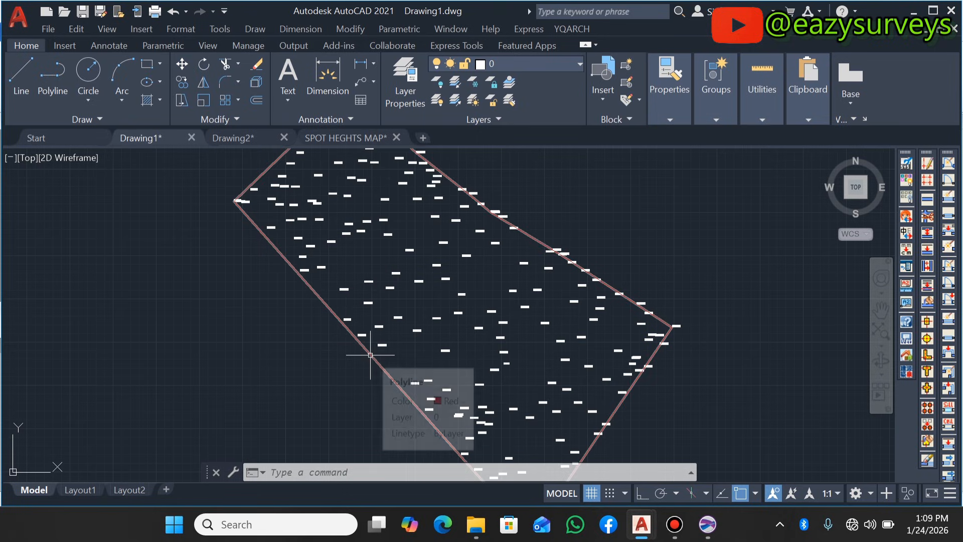
pyautogui.scroll(-2, 370, 354)
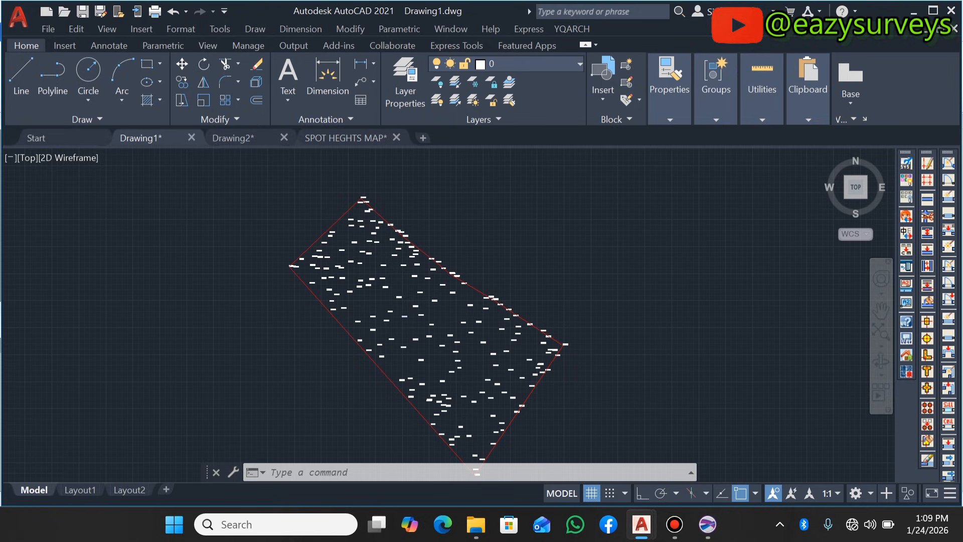
pyautogui.scroll(3, 368, 271)
pyautogui.scroll(-4, 354, 293)
pyautogui.scroll(4, 354, 293)
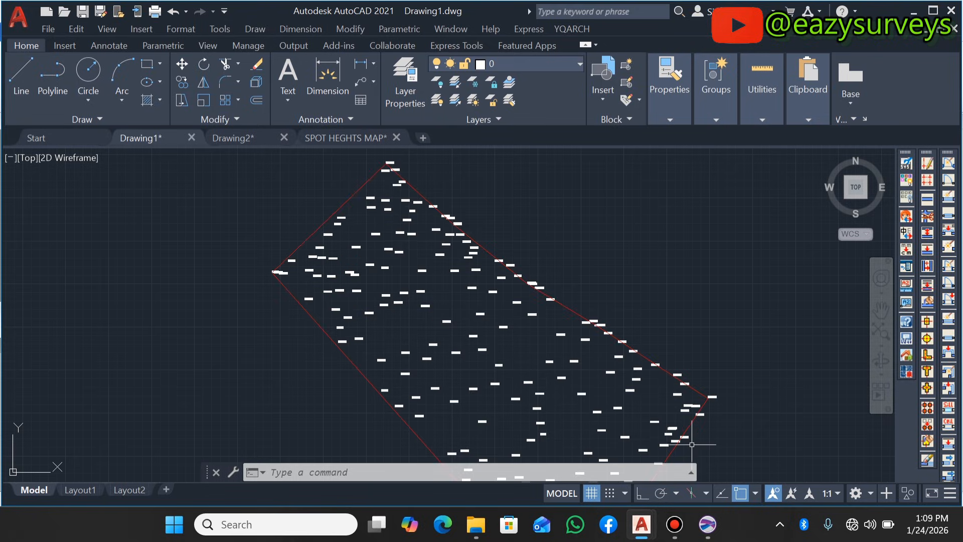
# - Return to Surfer, choose Natural Neighbor as the gridding method, and load SPOTHS HGTSS - Copy from the desktop as the dataset
pyautogui.click(699, 527)
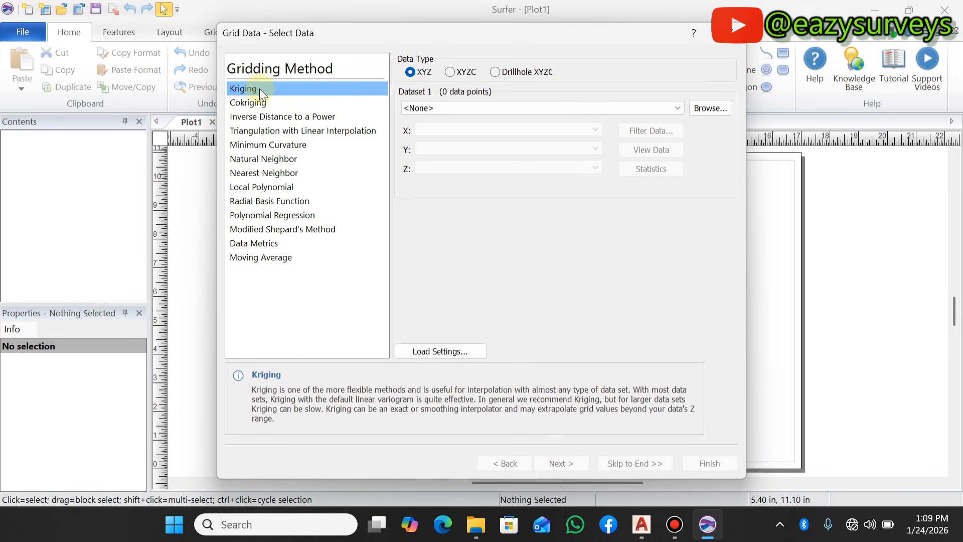
pyautogui.click(258, 160)
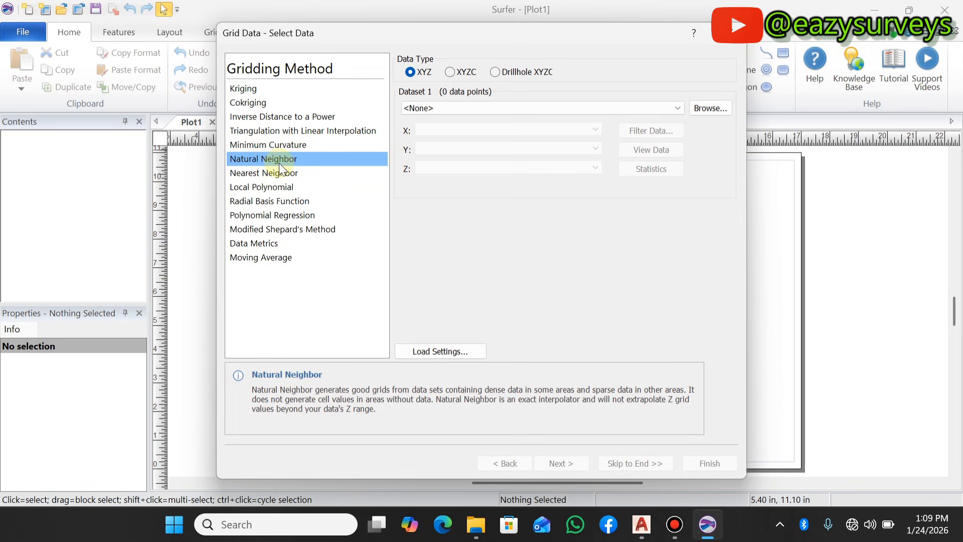
pyautogui.click(707, 107)
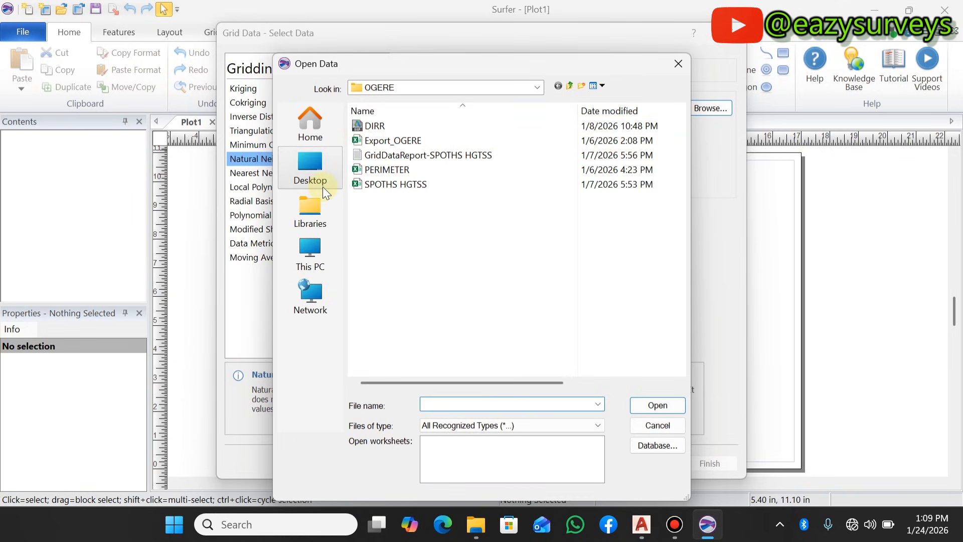
pyautogui.click(308, 161)
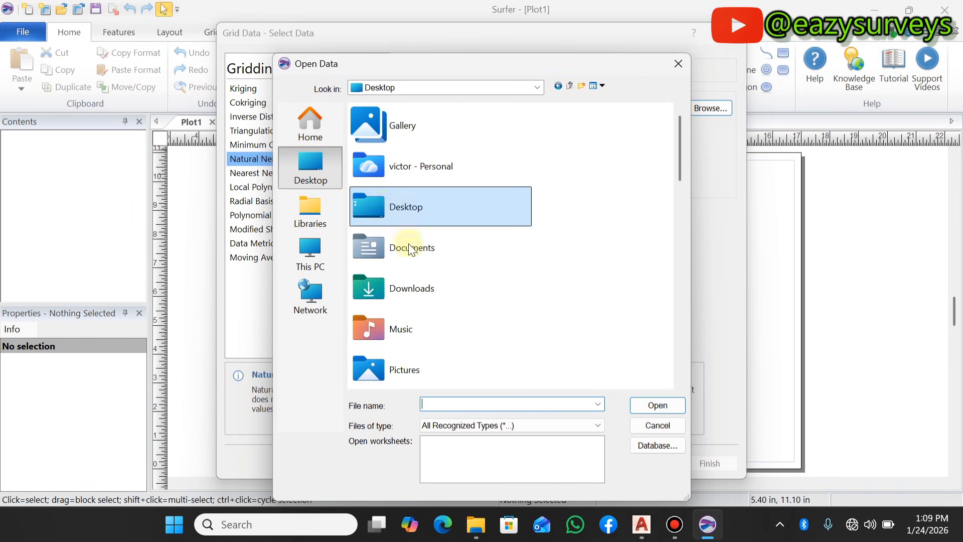
pyautogui.scroll(-5, 422, 283)
pyautogui.scroll(-5, 422, 282)
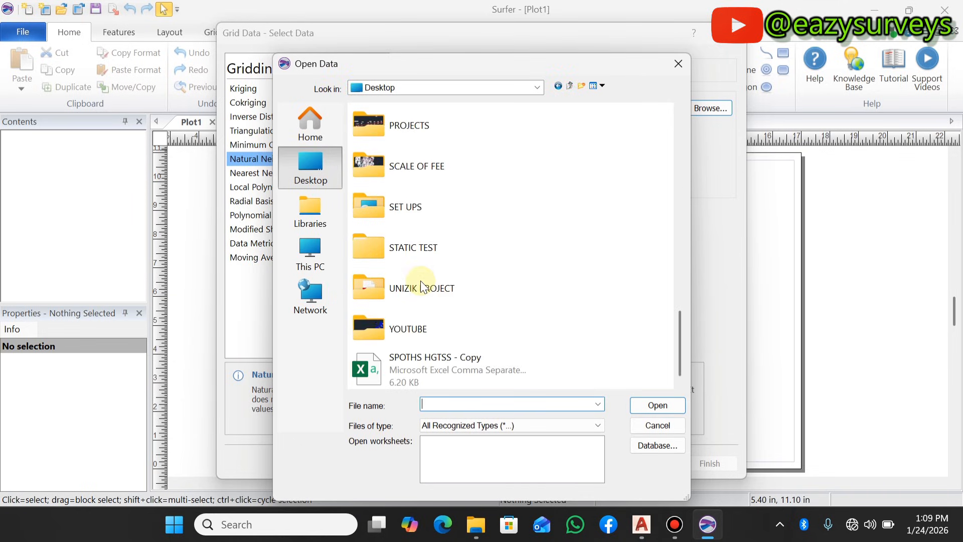
pyautogui.click(431, 363)
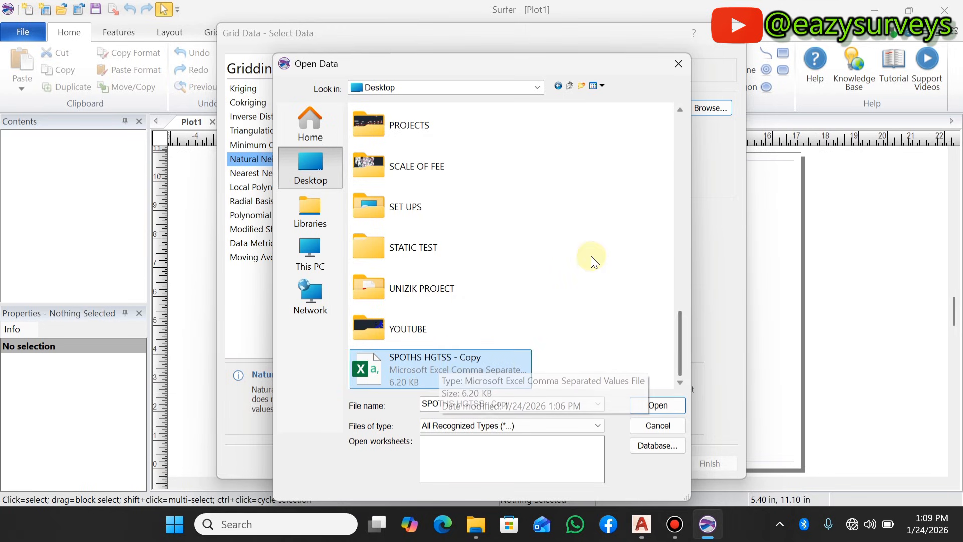
pyautogui.click(651, 404)
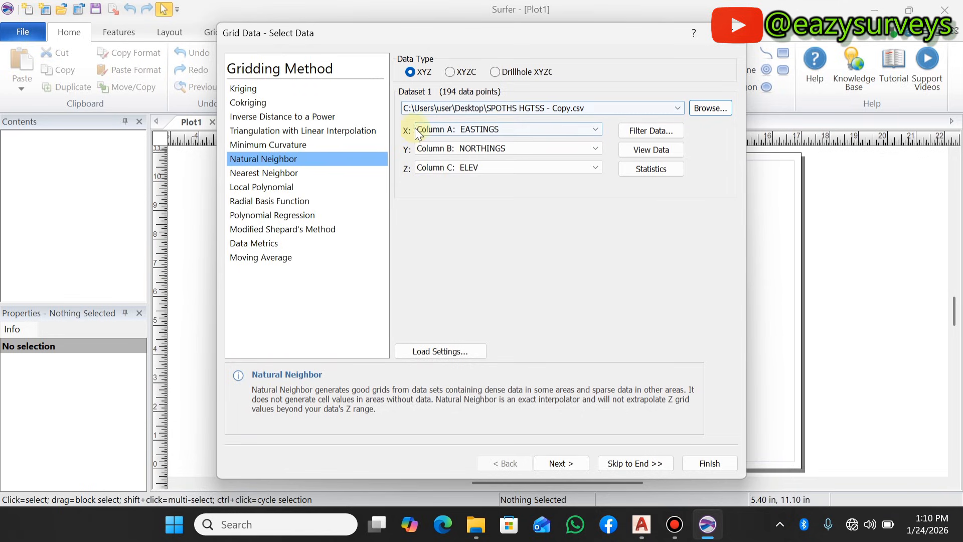
# - Check the columns assigned to X, Y and Z, and view the loaded data table
pyautogui.click(564, 131)
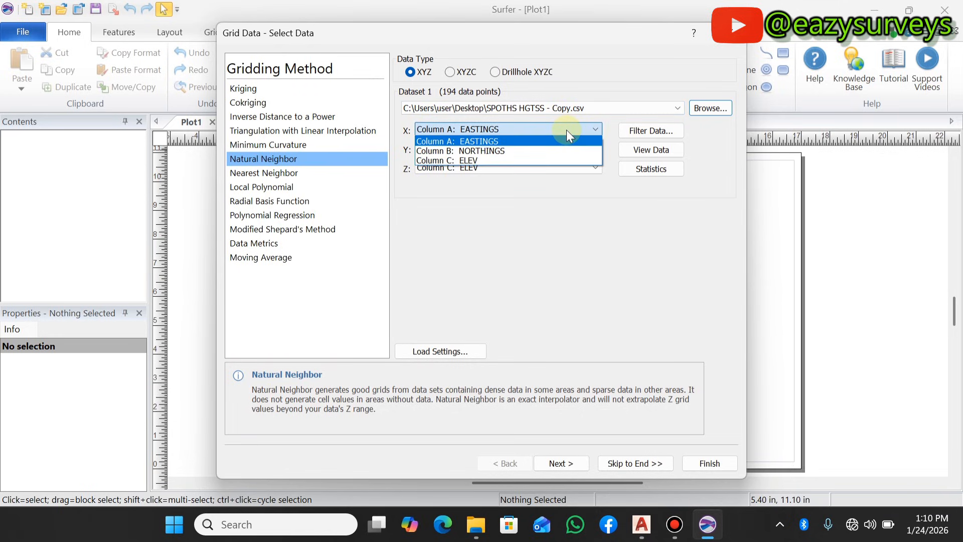
pyautogui.click(567, 131)
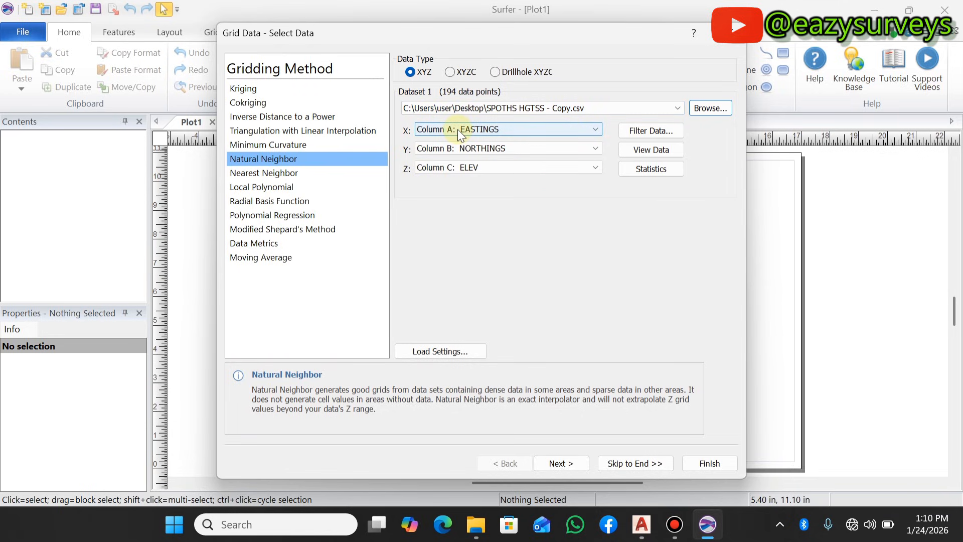
pyautogui.click(496, 149)
pyautogui.click(481, 172)
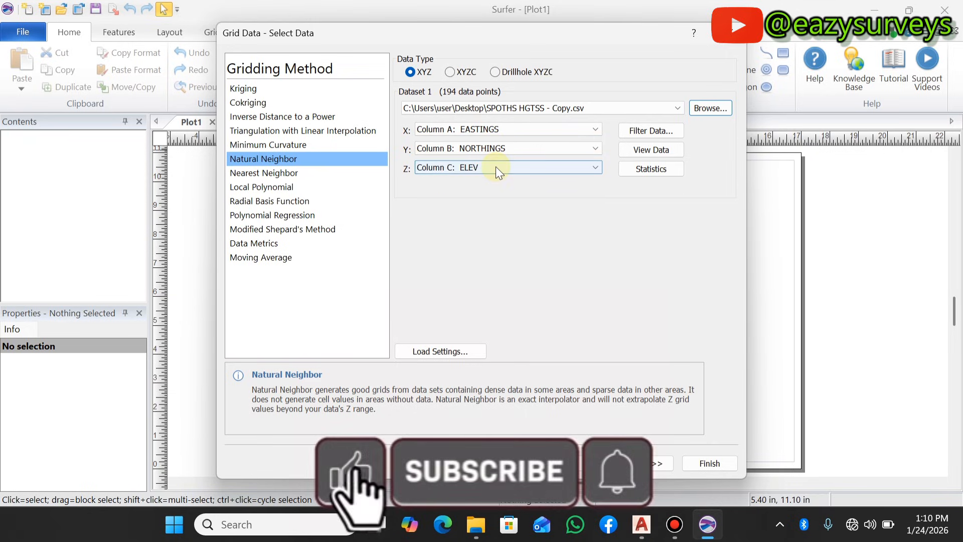
pyautogui.click(496, 166)
pyautogui.click(474, 197)
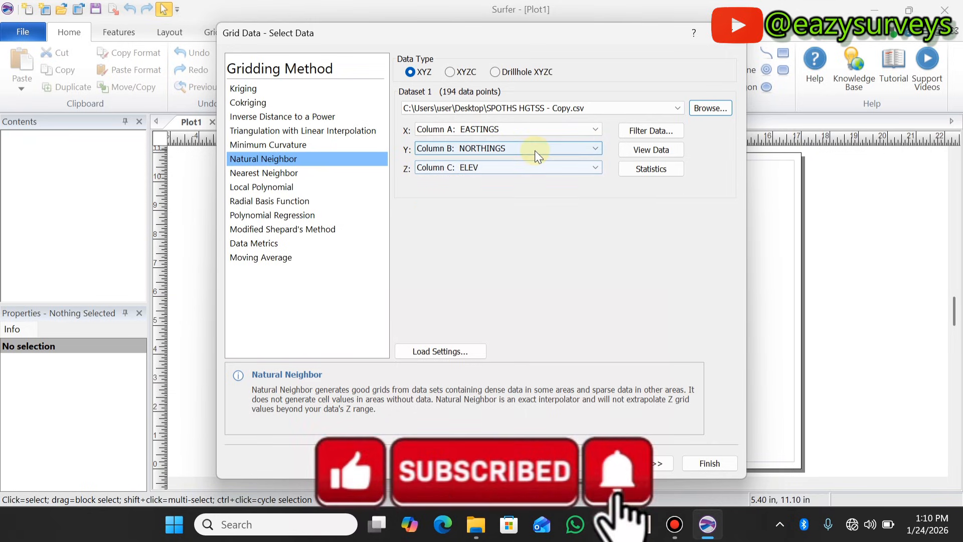
pyautogui.click(650, 154)
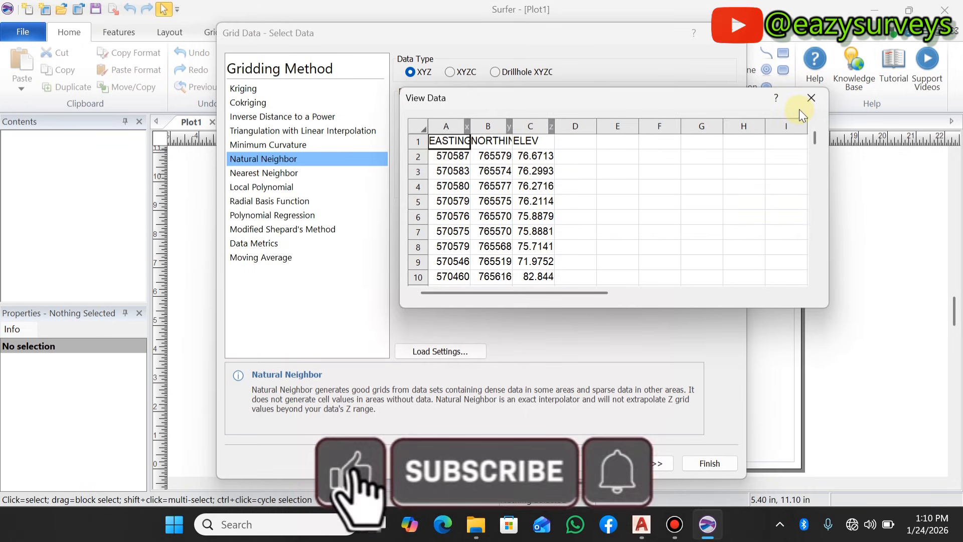
pyautogui.click(809, 99)
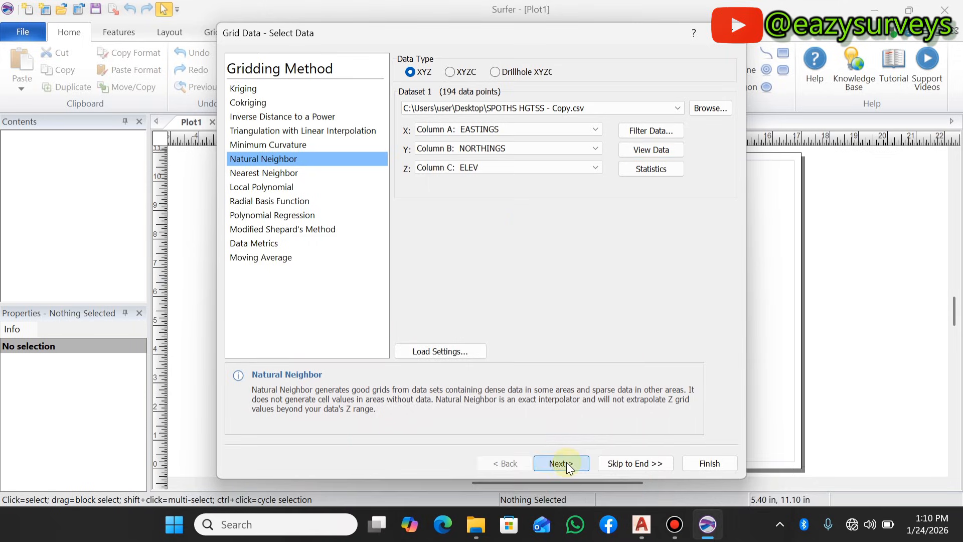
# - Accept the default Natural Neighbor options and cross-validation parameters, and proceed to the output grid settings
pyautogui.click(561, 463)
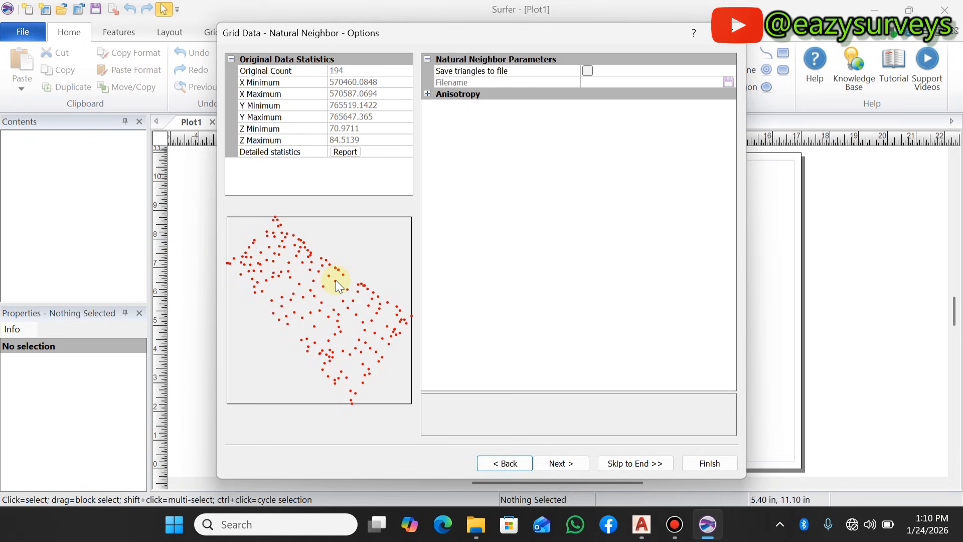
pyautogui.click(556, 464)
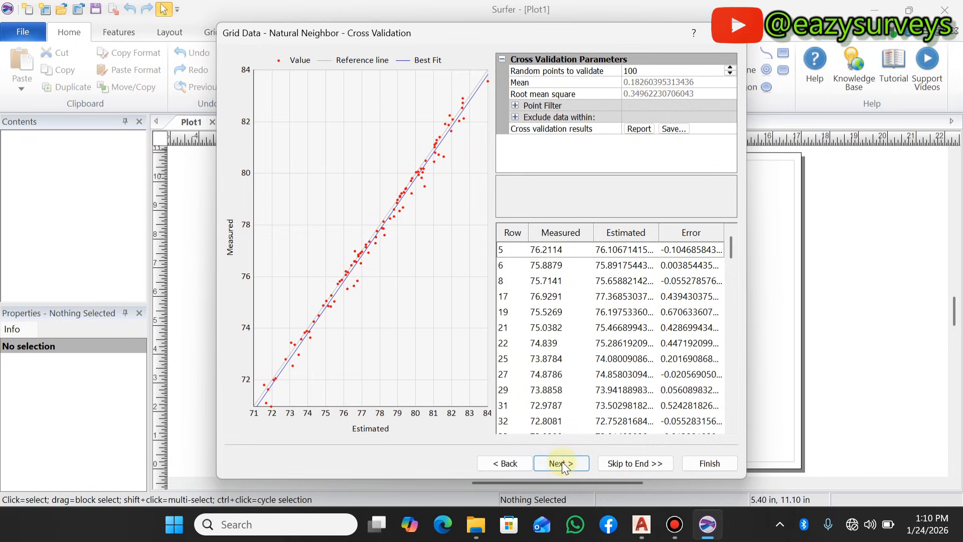
pyautogui.click(563, 464)
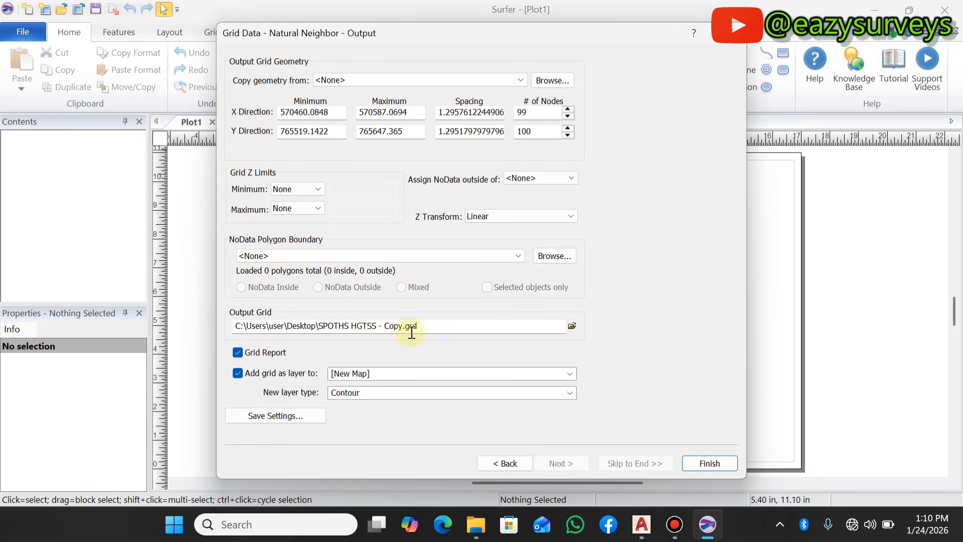
# - Set the output grid to SPOTHS HGTSS - Copy.grd on the desktop in Surfer 7 Binary Grid format, and turn off the grid report
pyautogui.click(572, 326)
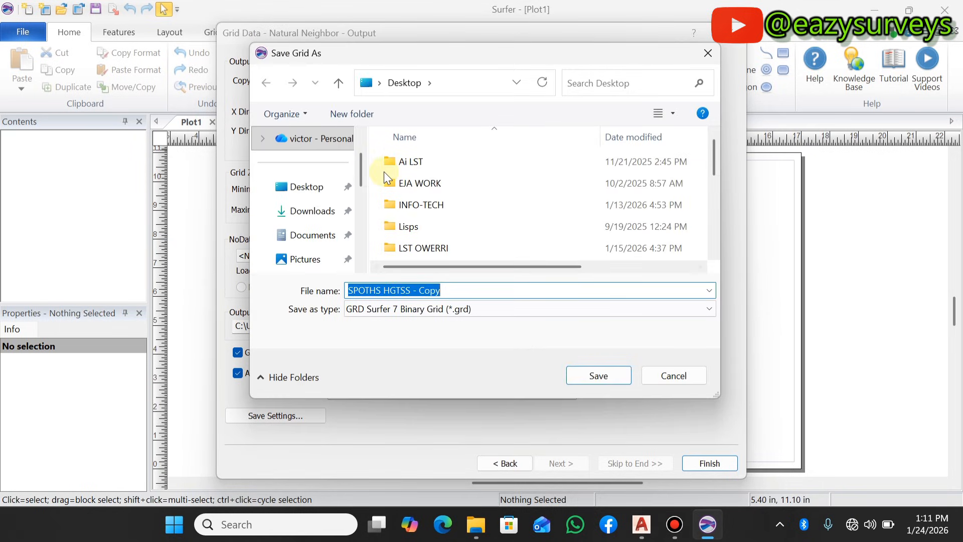
pyautogui.scroll(-5, 354, 210)
pyautogui.scroll(-5, 430, 209)
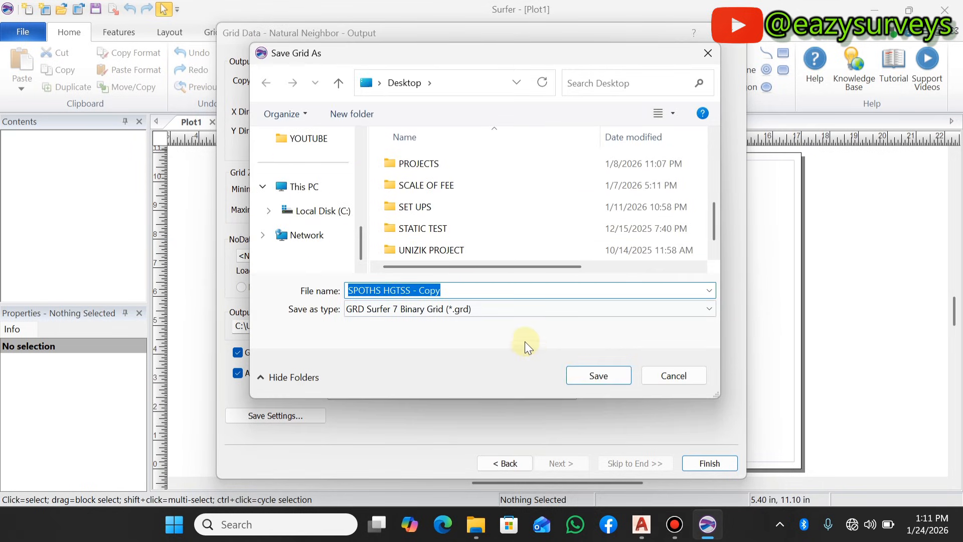
pyautogui.click(598, 382)
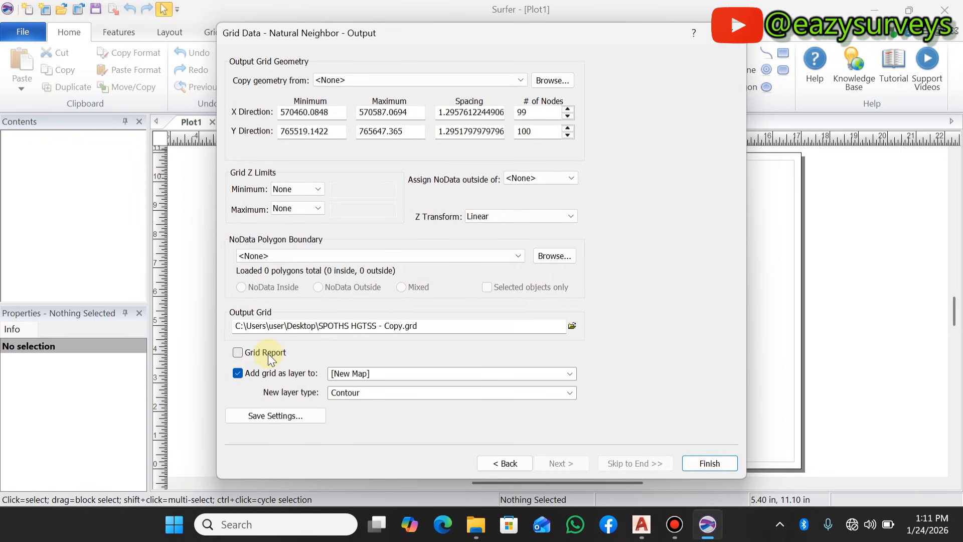
# - Set the new layer type to Grid Values and generate the grid as a new map
pyautogui.click(410, 395)
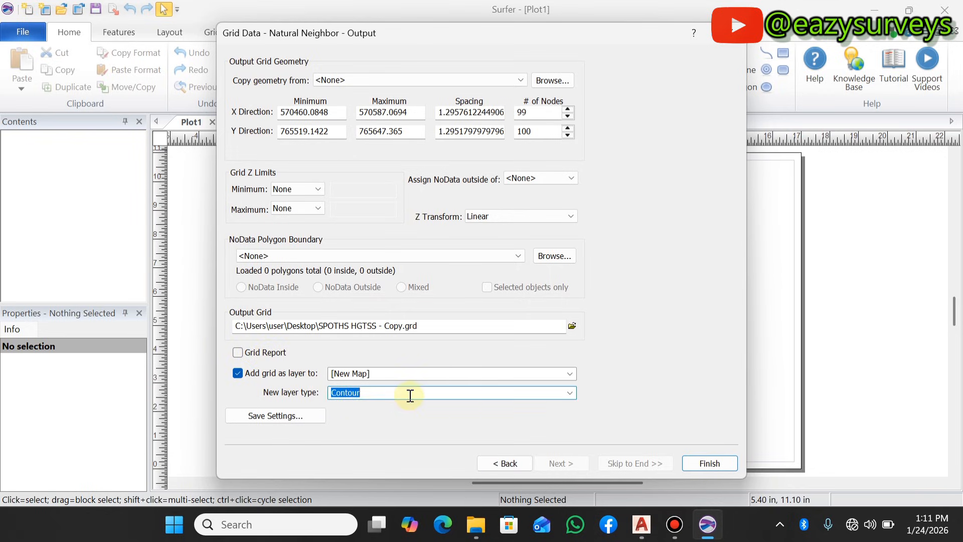
pyautogui.click(571, 392)
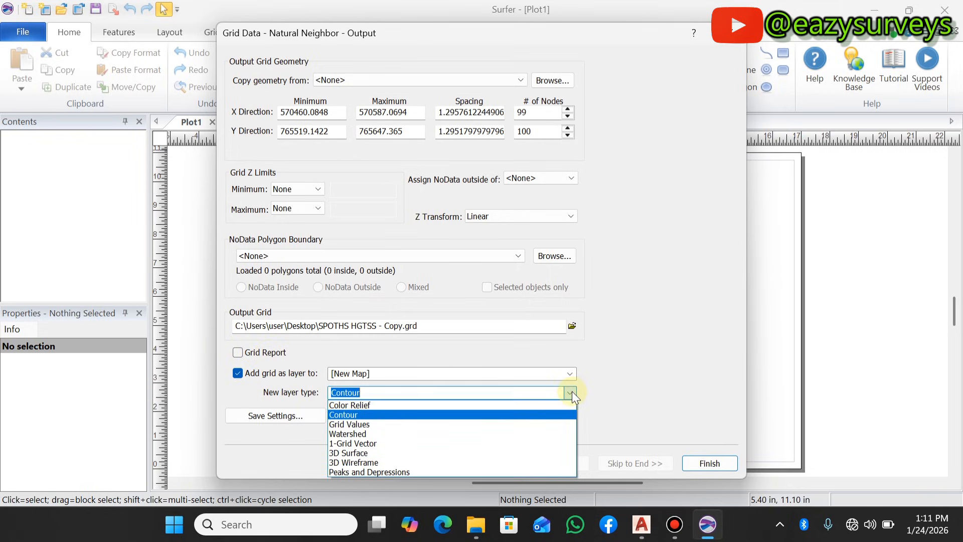
pyautogui.click(372, 424)
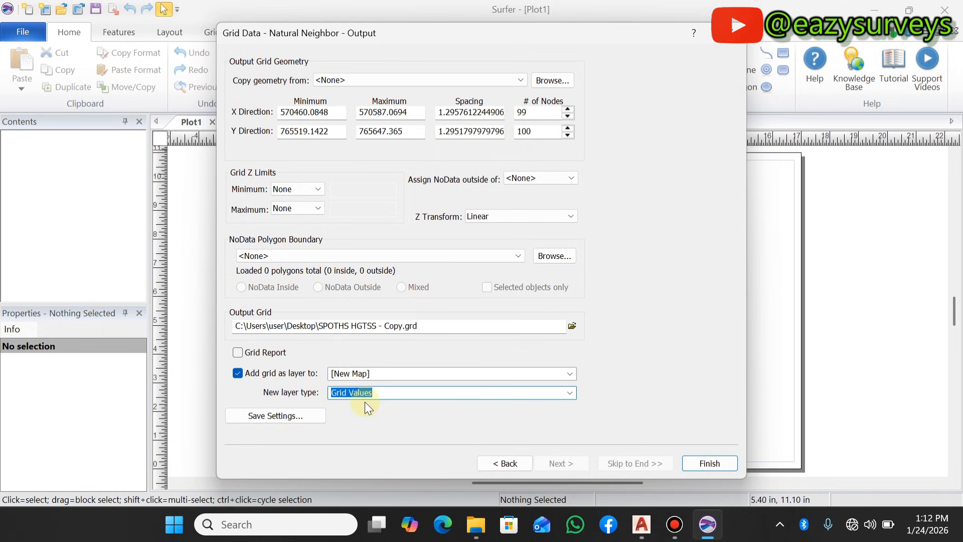
pyautogui.click(709, 464)
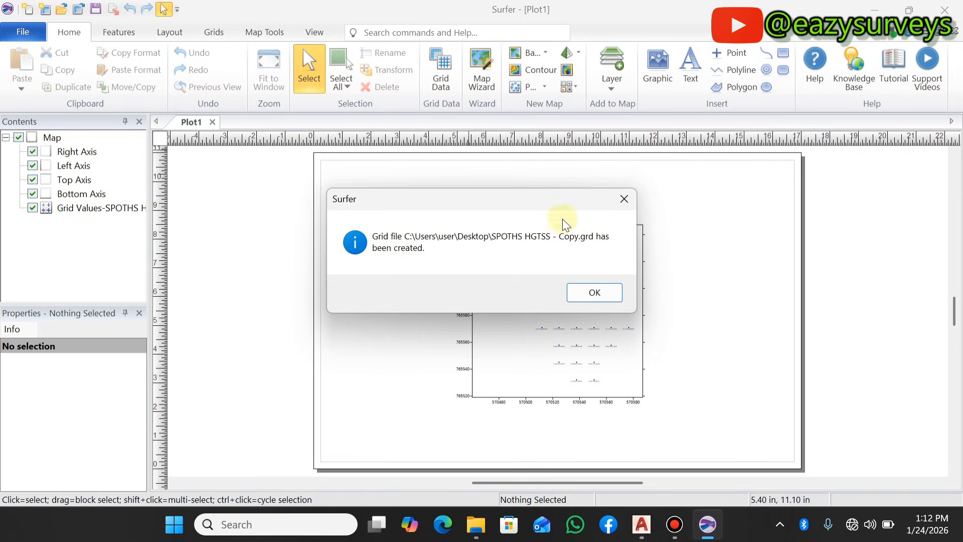
pyautogui.click(595, 293)
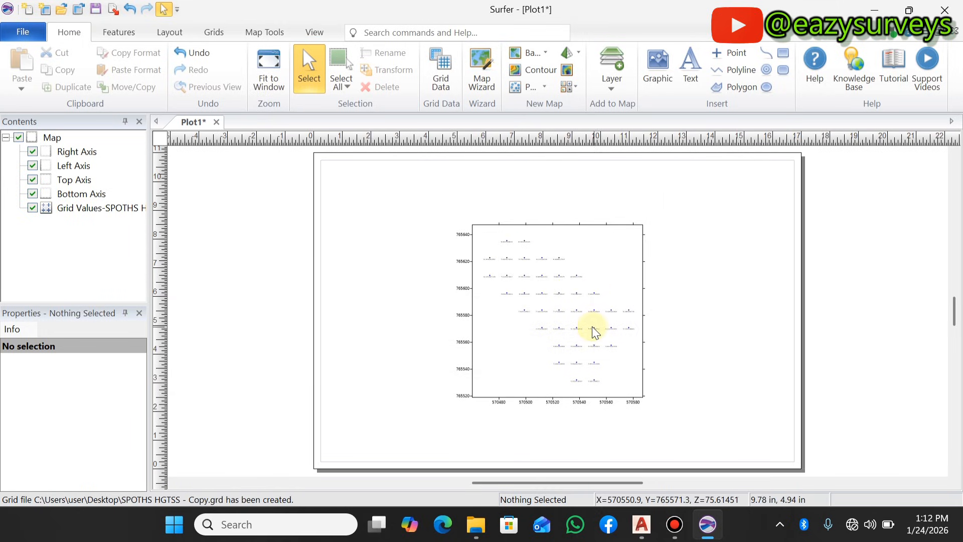
# - Examine the spacing and elevation labels of the gridded spot heights on the new map
pyautogui.scroll(1, 593, 329)
pyautogui.scroll(6, 520, 280)
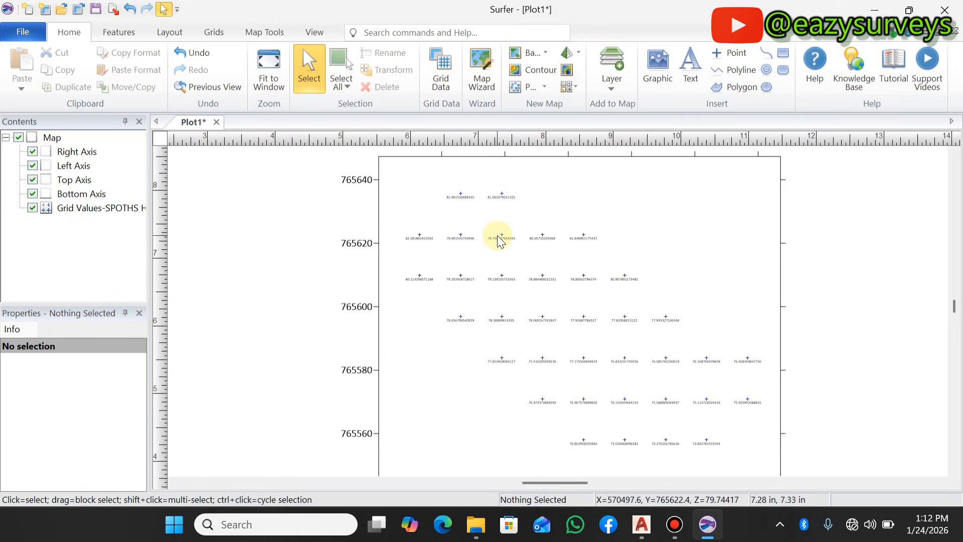
pyautogui.scroll(1, 499, 241)
pyautogui.scroll(-3, 505, 284)
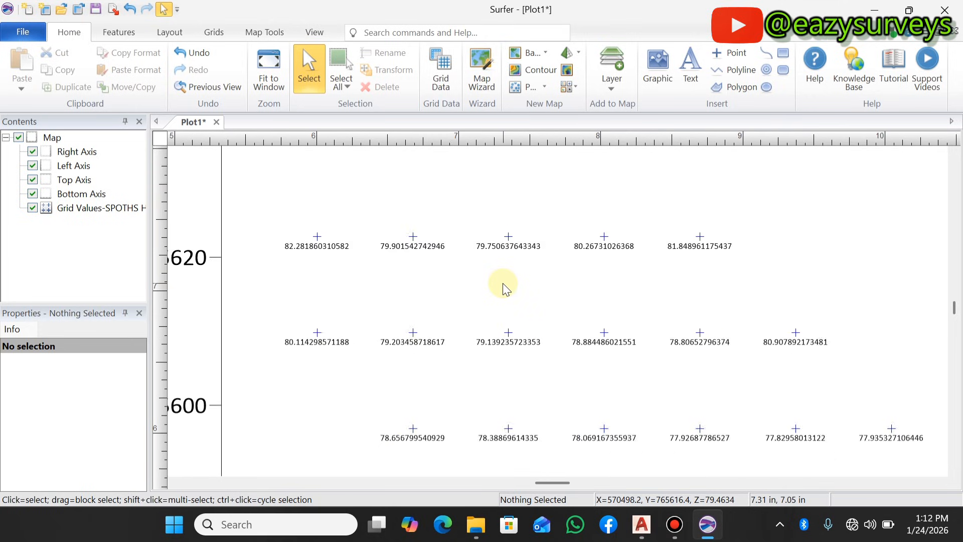
pyautogui.scroll(-4, 461, 281)
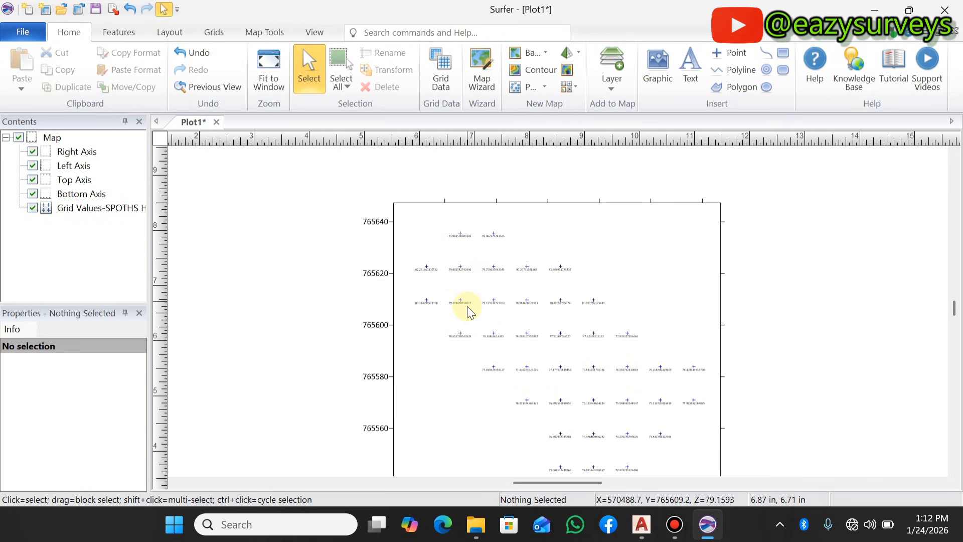
pyautogui.scroll(3, 467, 311)
pyautogui.scroll(3, 467, 309)
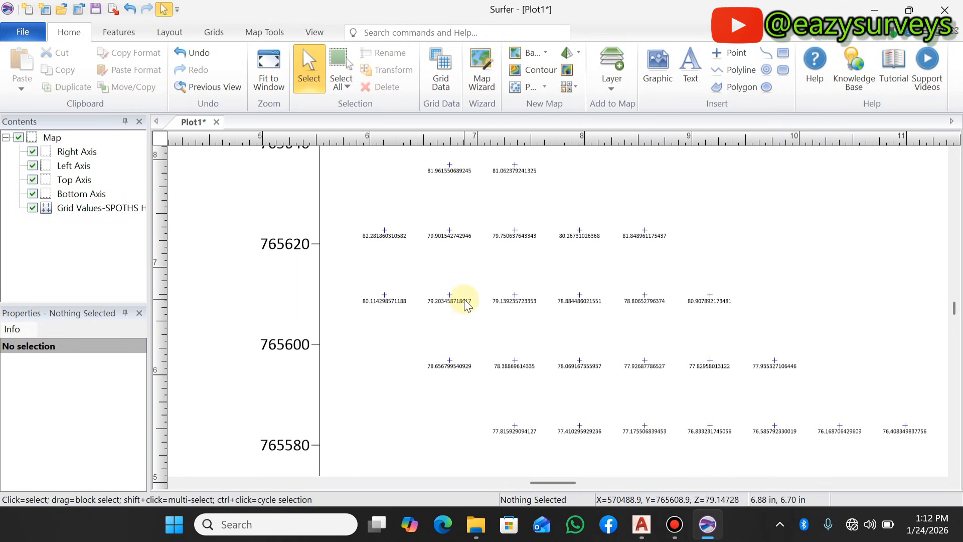
pyautogui.scroll(-1, 441, 295)
pyautogui.scroll(2, 442, 321)
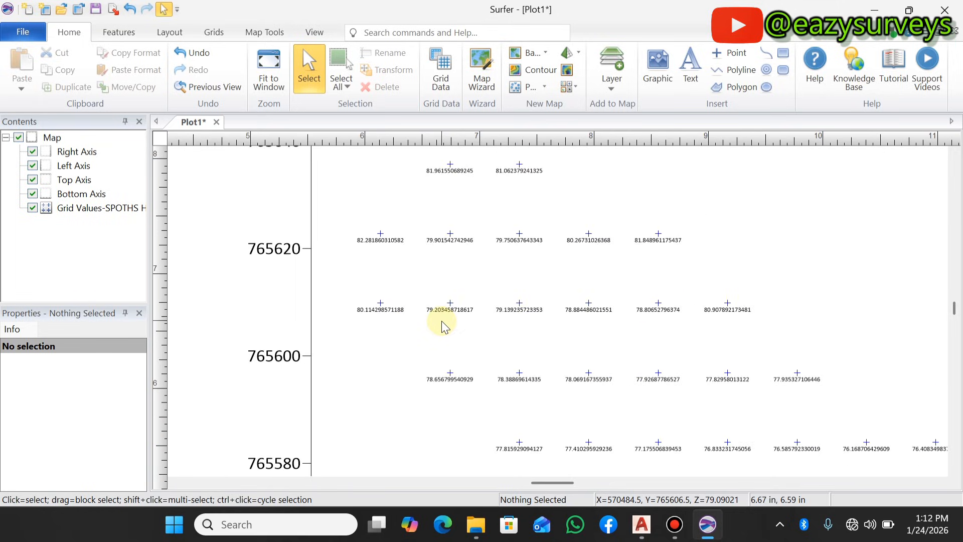
pyautogui.scroll(-4, 446, 311)
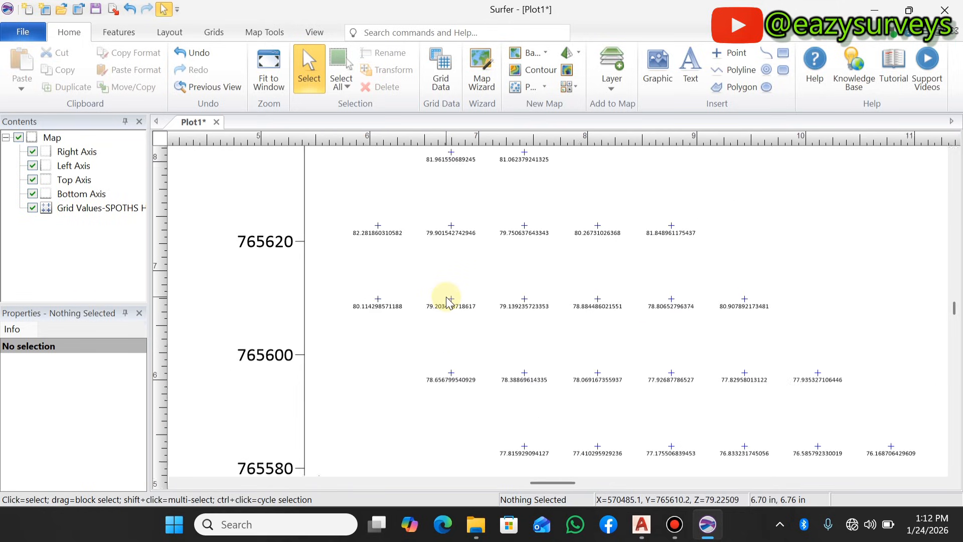
pyautogui.scroll(4, 494, 287)
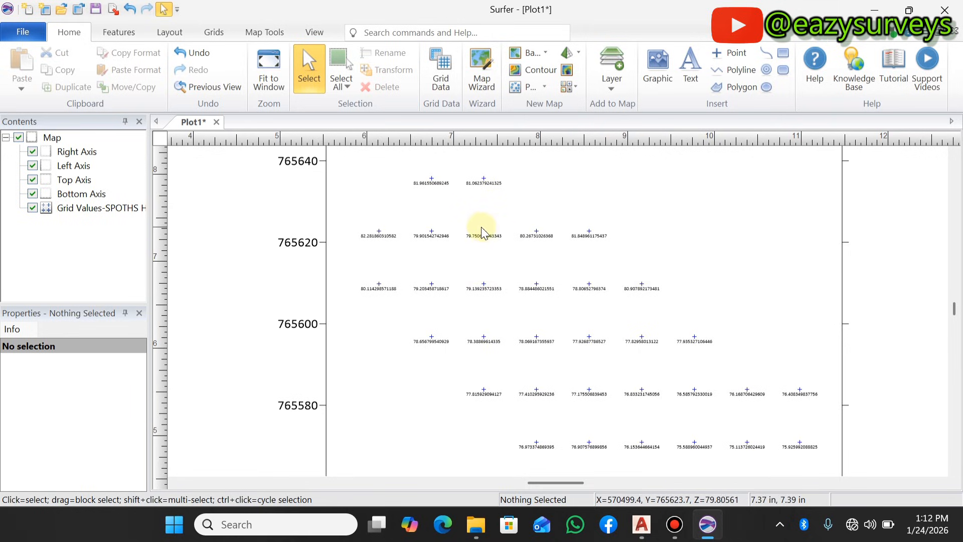
pyautogui.scroll(2, 422, 178)
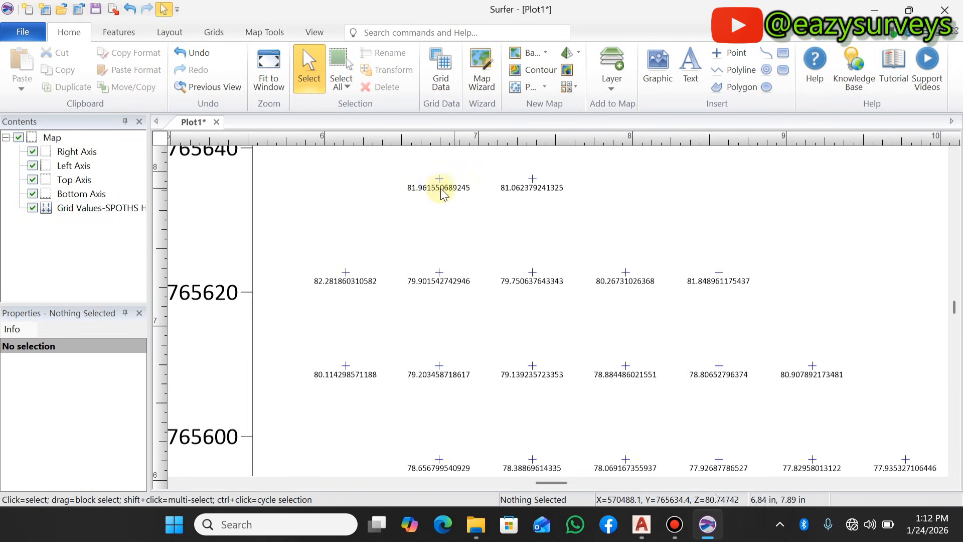
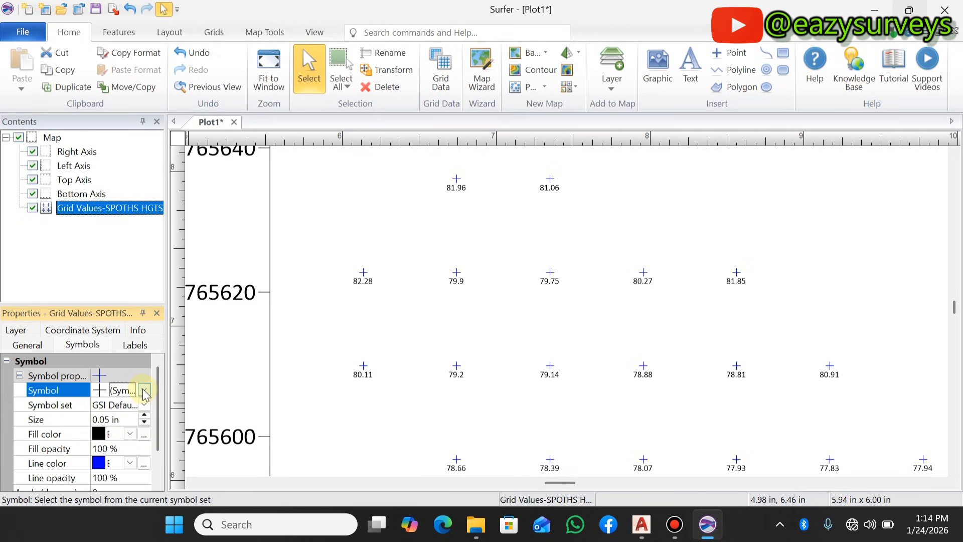
# - Change the grid node symbols to a thin diagonal cross and set their line color to Autumn Orange
pyautogui.click(144, 391)
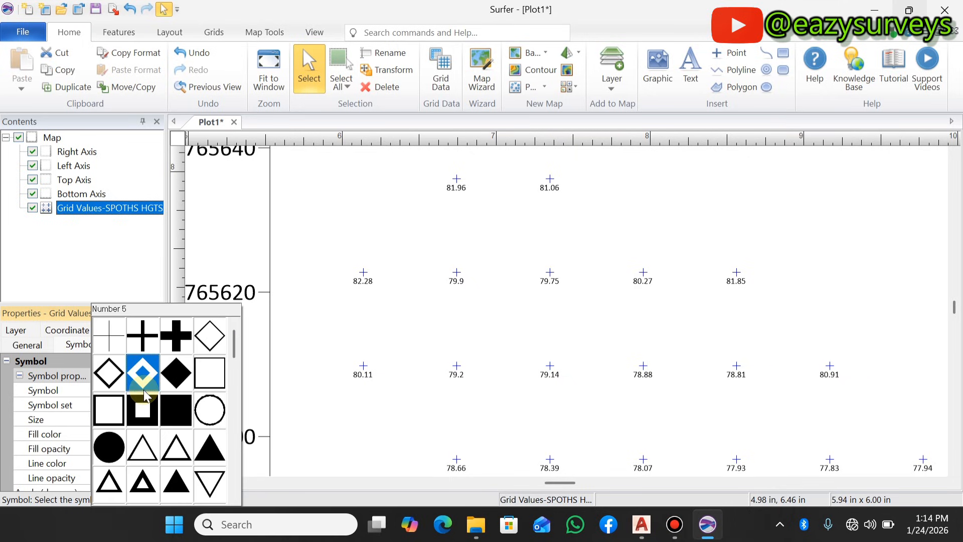
pyautogui.scroll(-3, 145, 357)
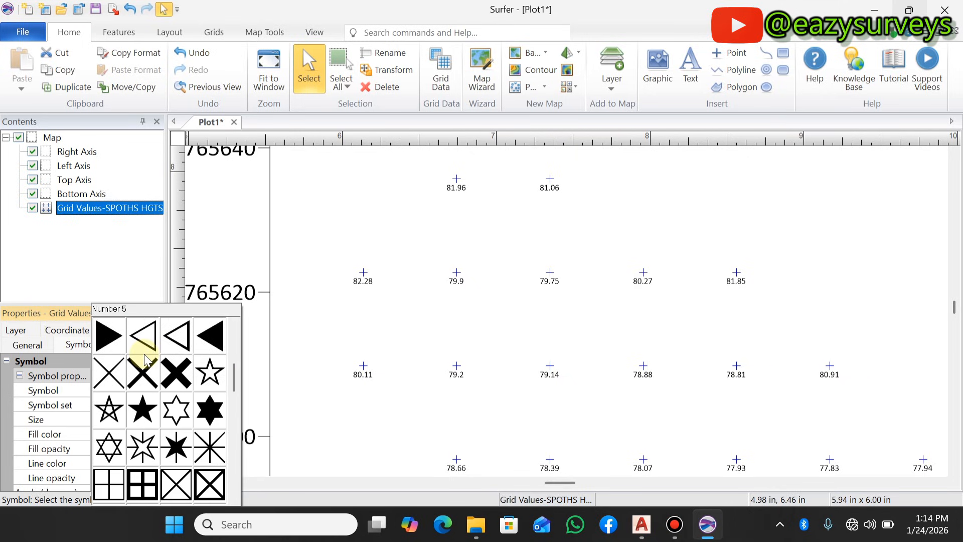
pyautogui.click(110, 376)
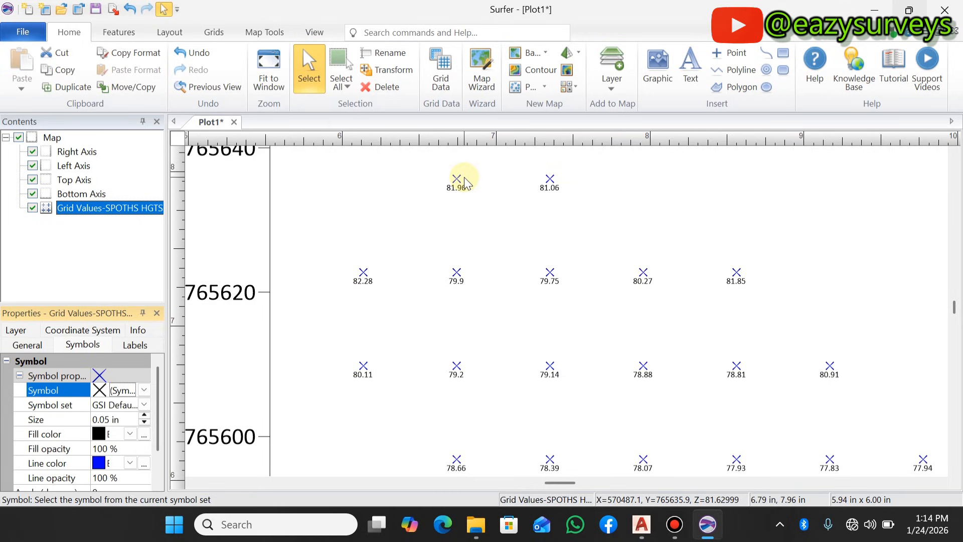
pyautogui.click(130, 463)
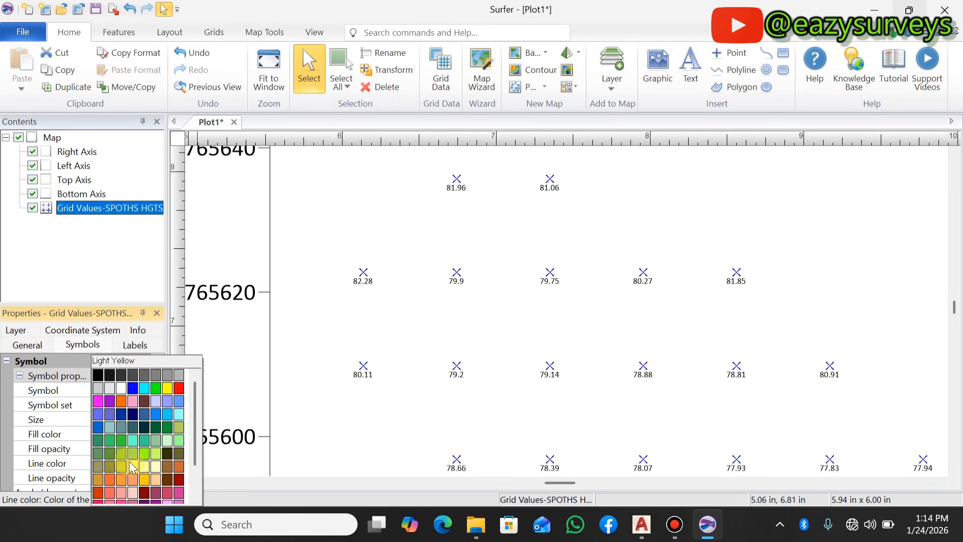
pyautogui.click(109, 480)
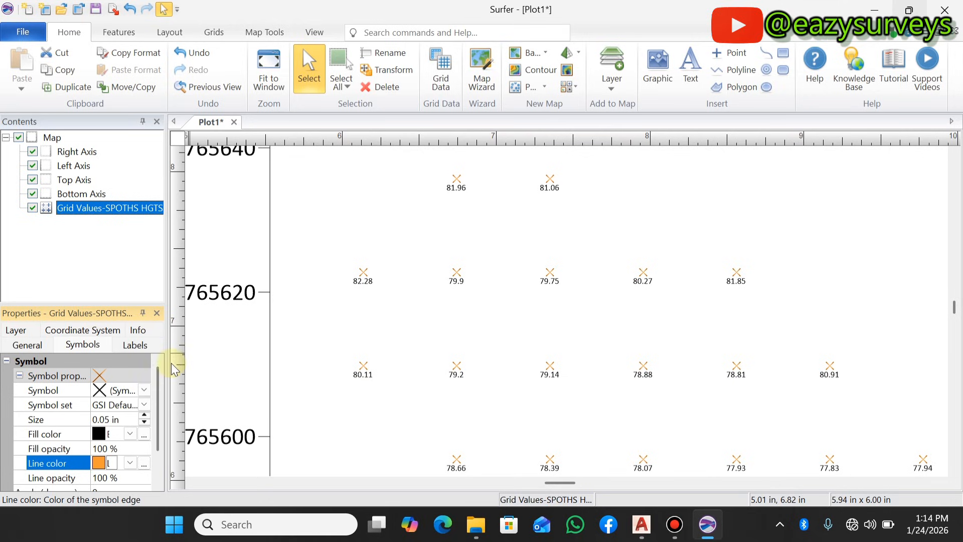
# - Increase the spot height density by setting both the X frequency and the Y frequency to 8
pyautogui.click(135, 345)
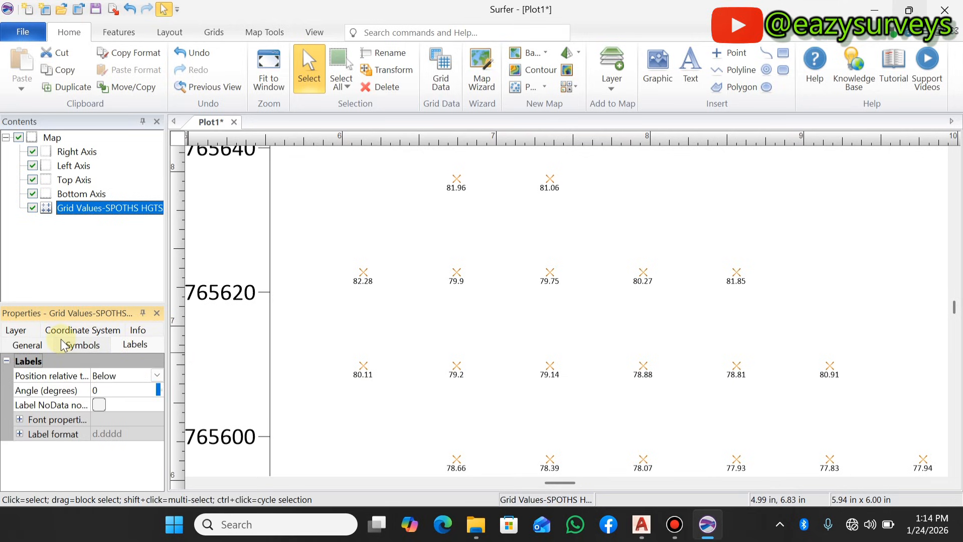
pyautogui.click(35, 346)
pyautogui.scroll(-5, 490, 276)
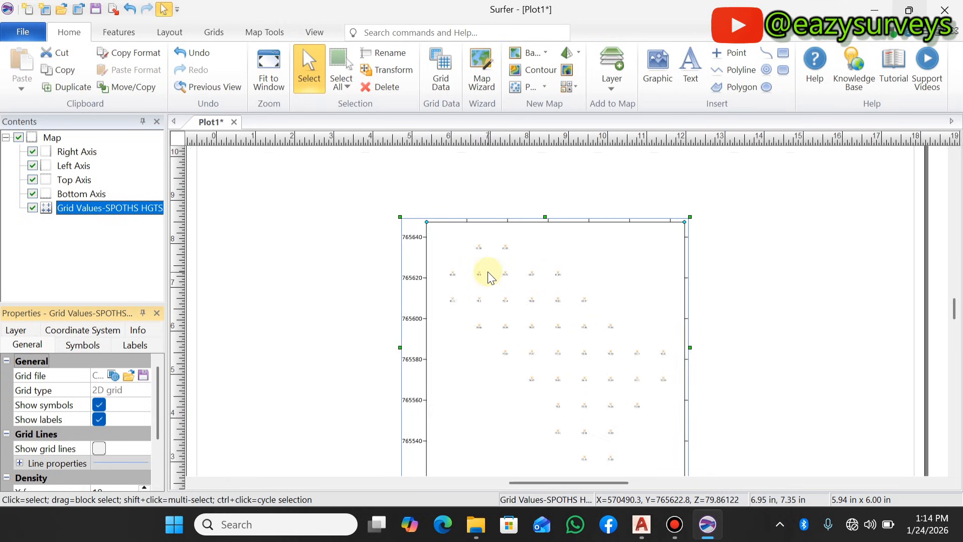
pyautogui.scroll(-2, 489, 274)
pyautogui.scroll(4, 567, 411)
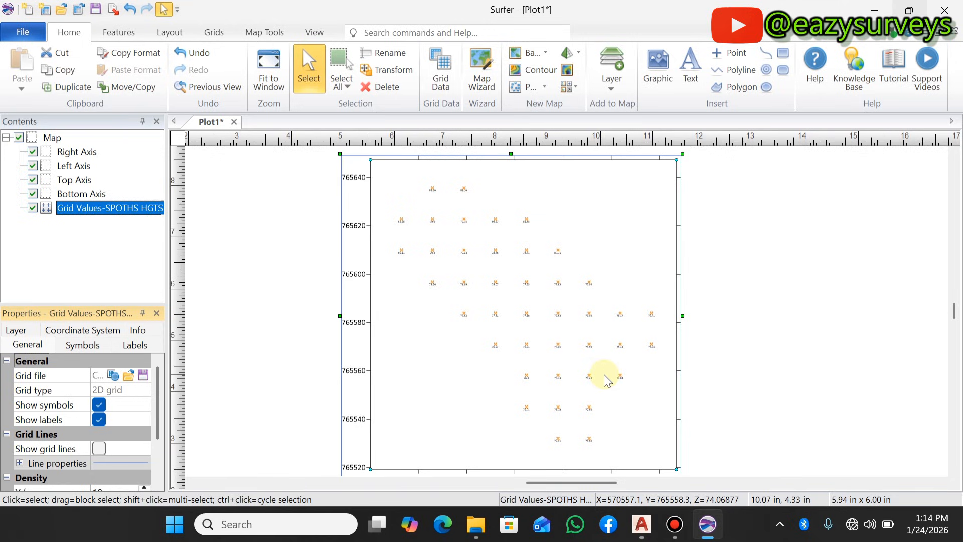
pyautogui.scroll(-2, 57, 406)
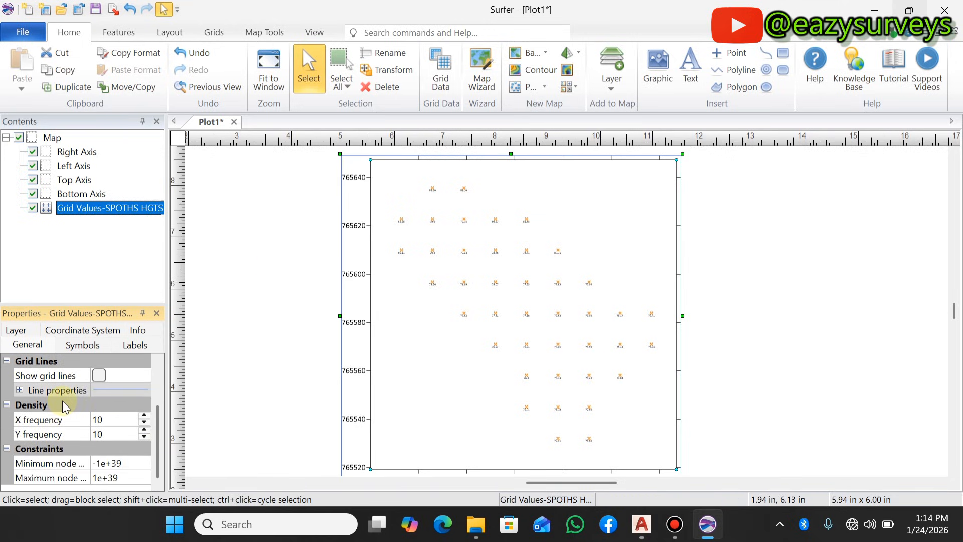
pyautogui.click(50, 421)
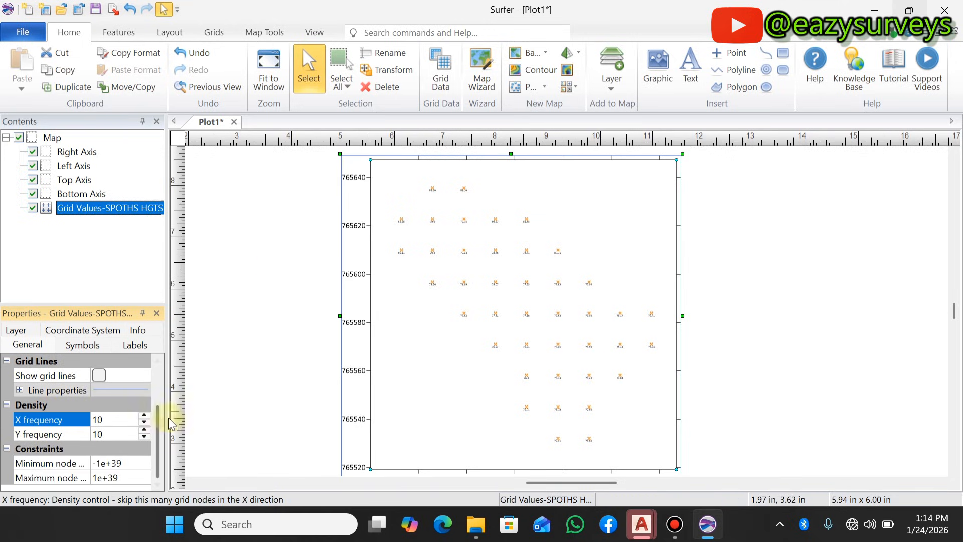
pyautogui.click(144, 423)
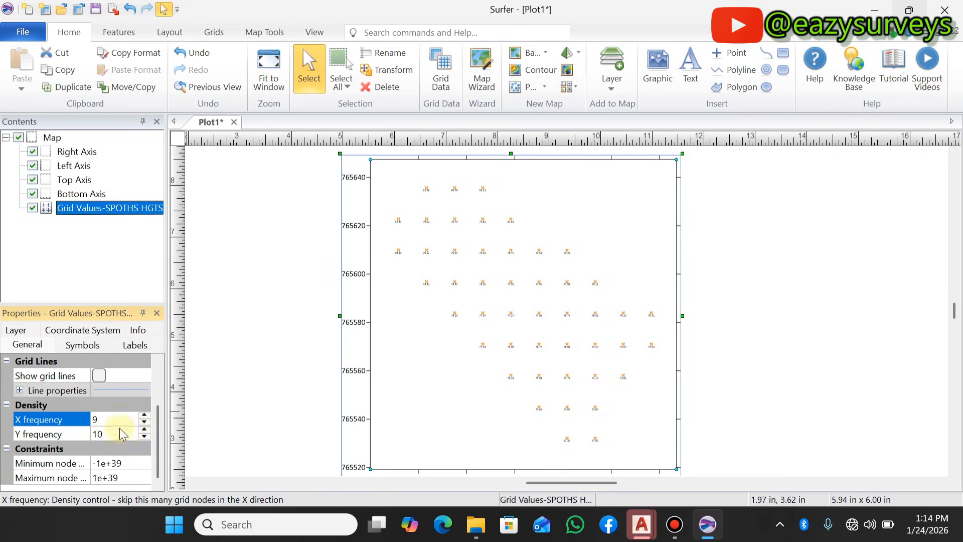
pyautogui.click(144, 437)
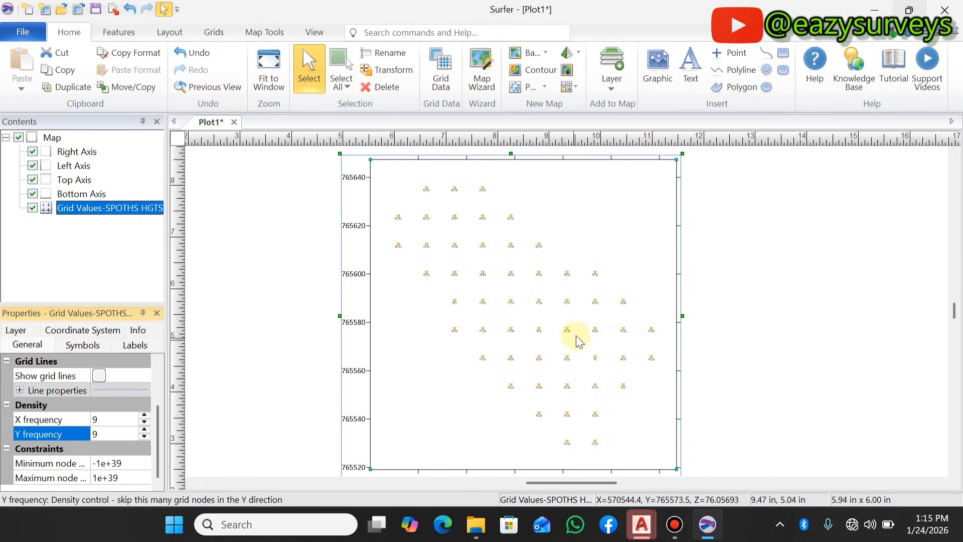
pyautogui.click(145, 436)
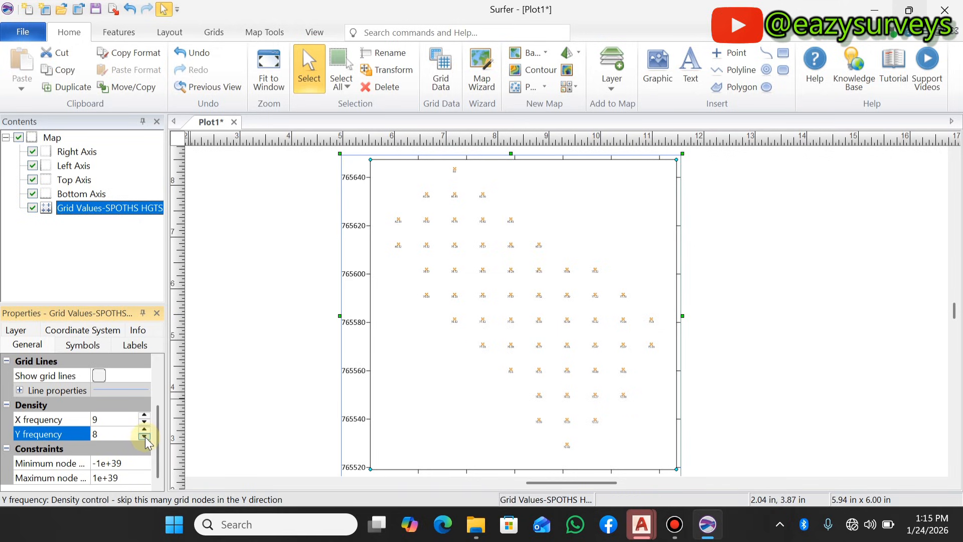
pyautogui.click(144, 424)
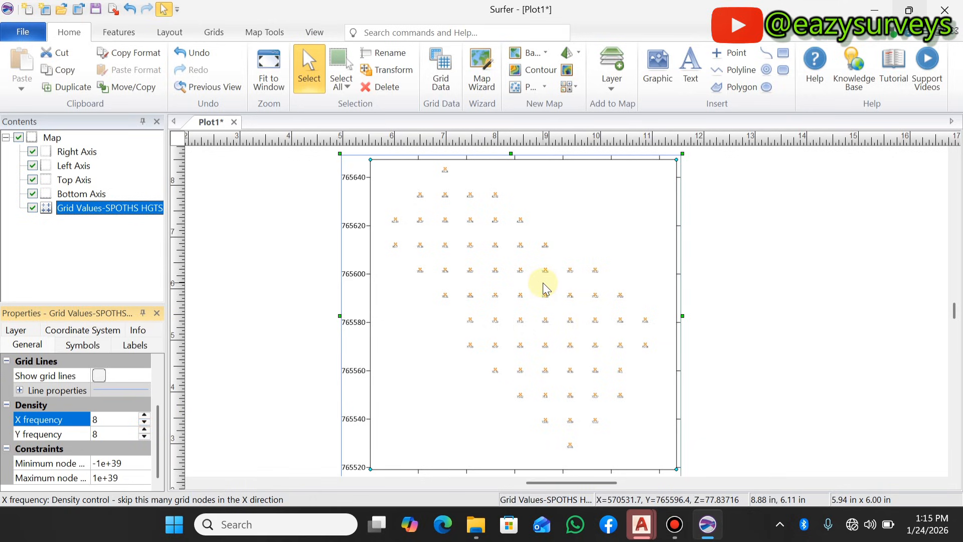
# - Set the font size of the spot height labels to 6 points
pyautogui.scroll(1, 469, 211)
pyautogui.scroll(2, 461, 216)
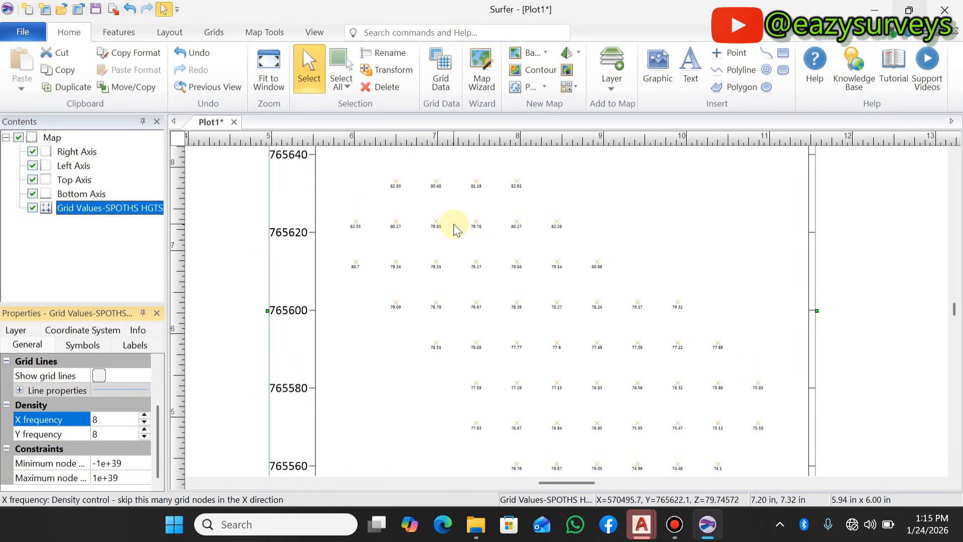
pyautogui.scroll(-3, 446, 221)
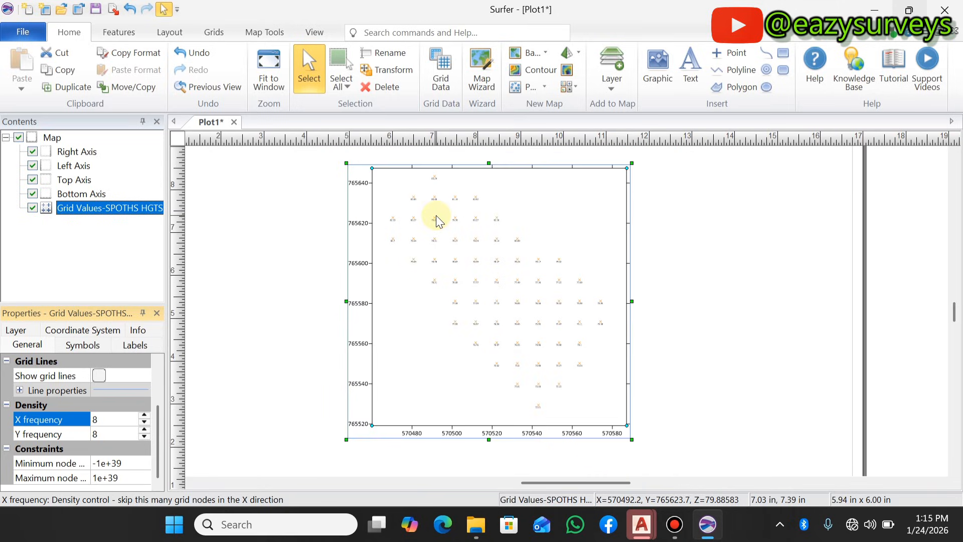
pyautogui.scroll(1, 458, 247)
pyautogui.scroll(2, 458, 245)
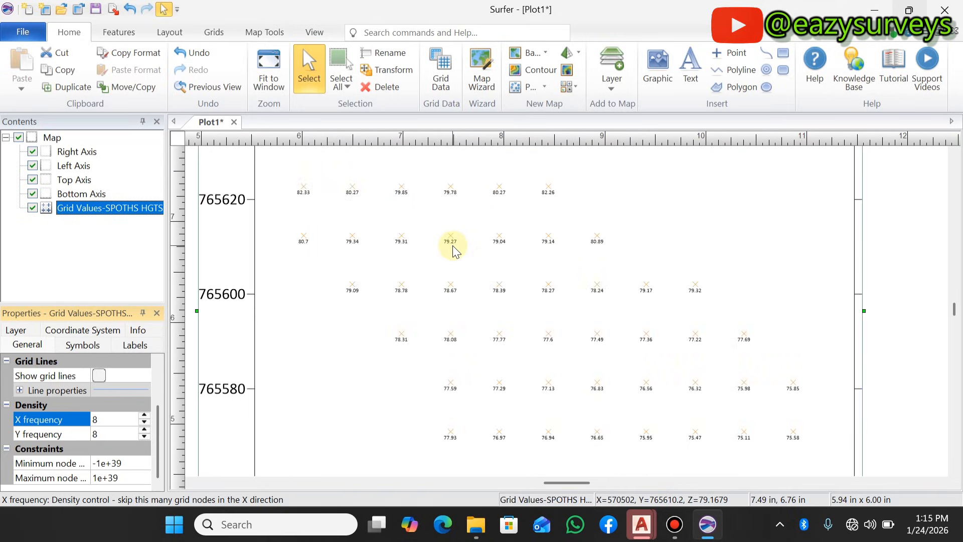
pyautogui.click(132, 345)
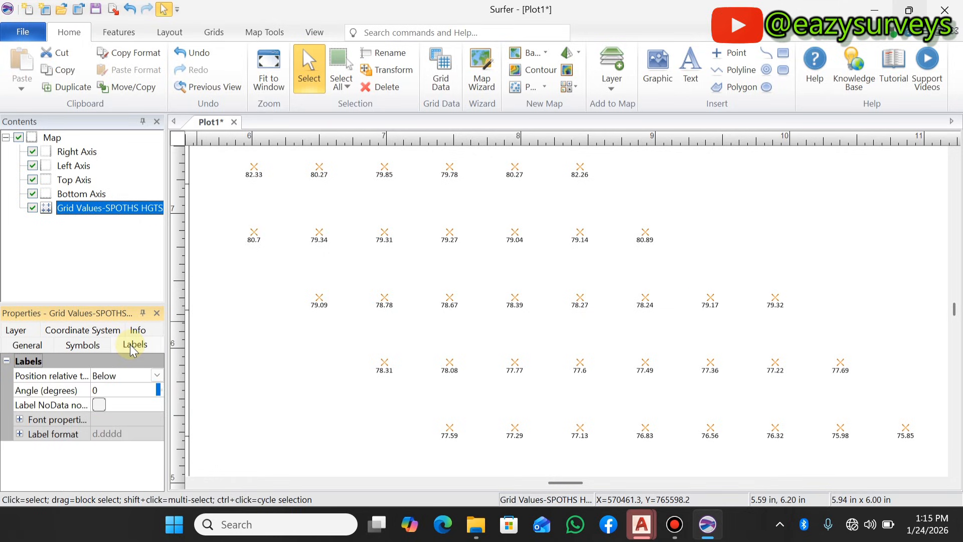
pyautogui.click(19, 420)
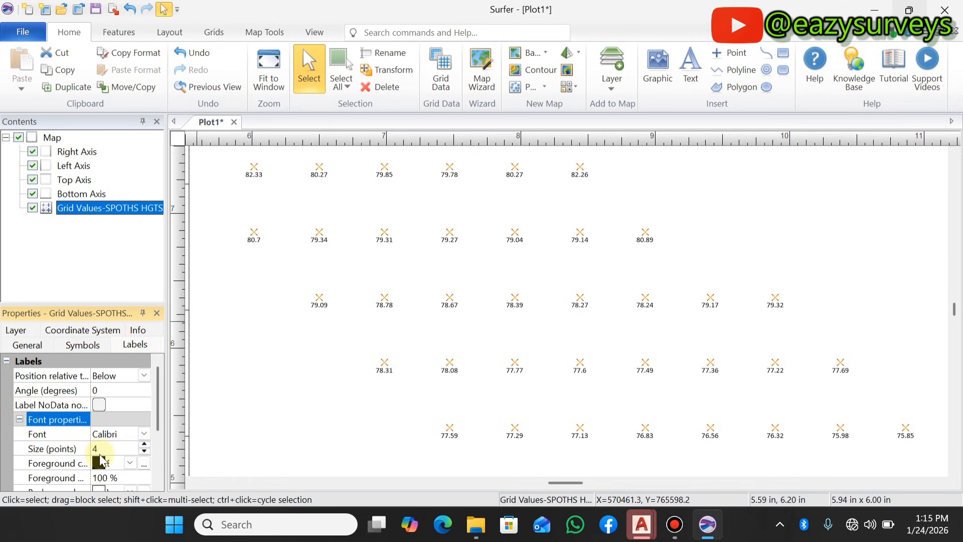
pyautogui.click(55, 434)
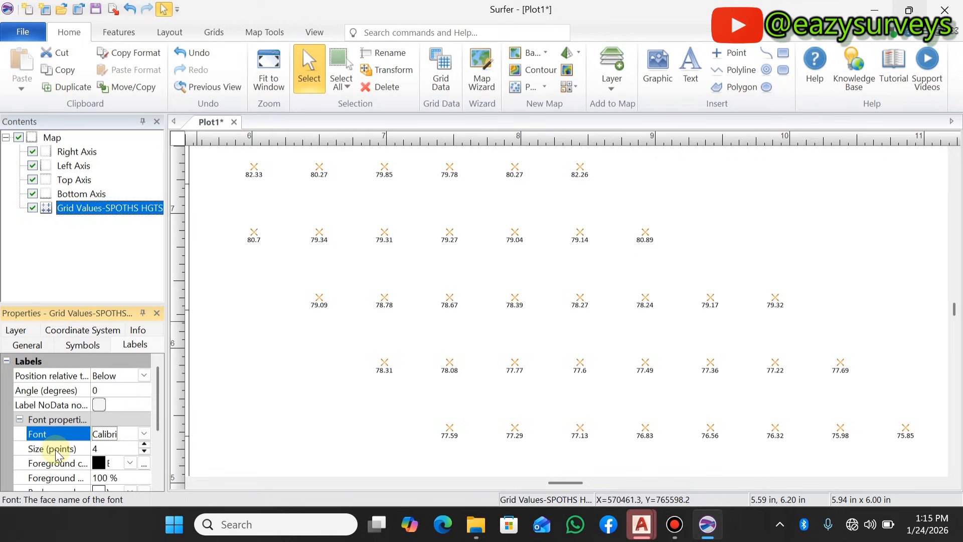
pyautogui.click(144, 444)
pyautogui.click(144, 444)
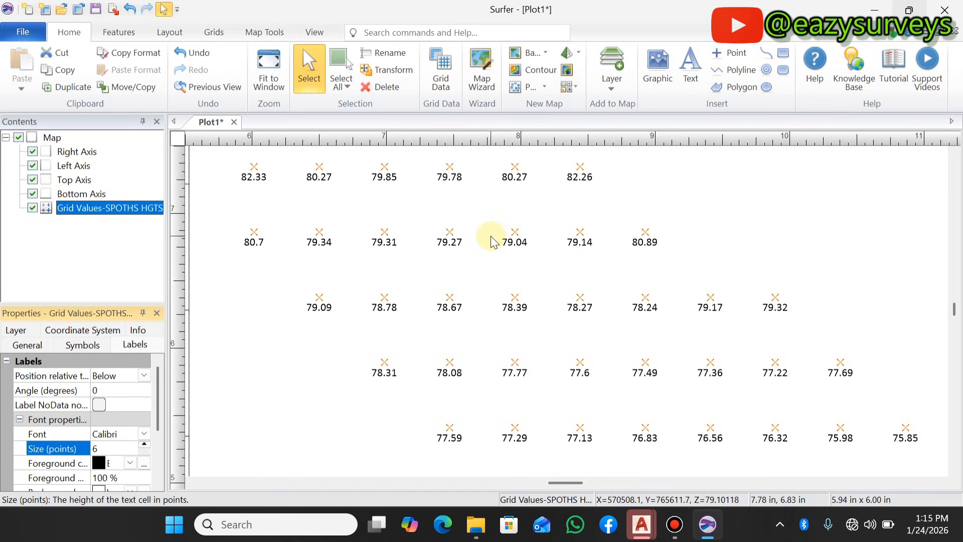
# - Examine the distribution and label legibility of the spot heights across the whole map
pyautogui.scroll(-5, 492, 242)
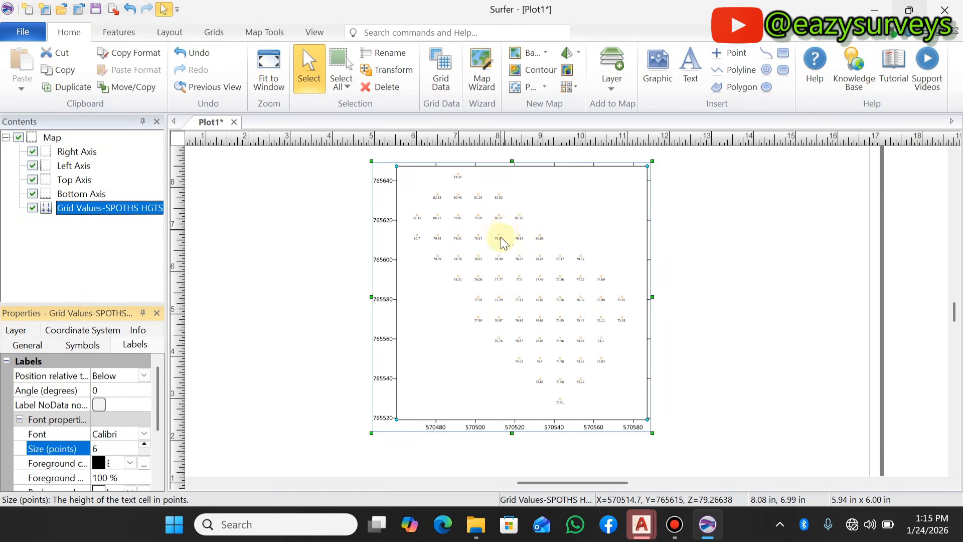
pyautogui.scroll(2, 582, 264)
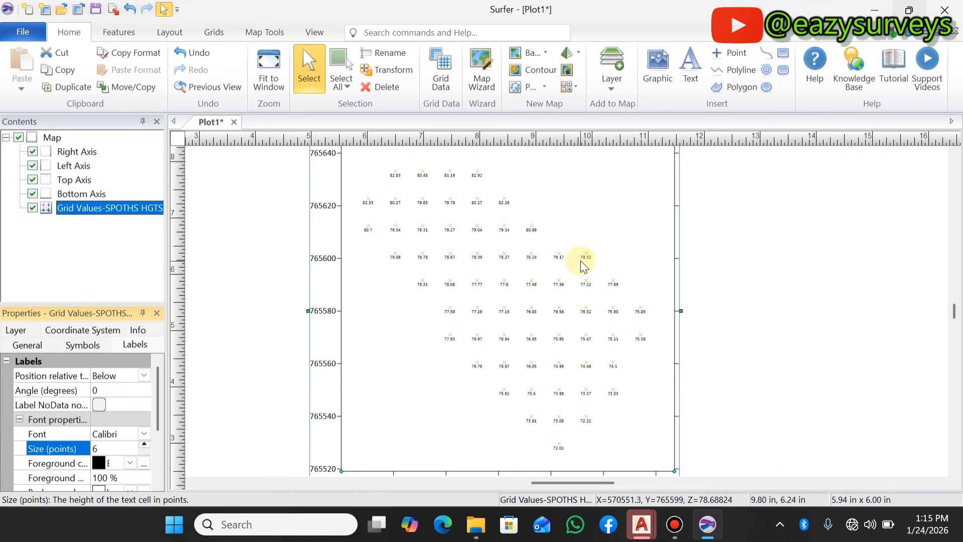
pyautogui.scroll(-2, 519, 285)
pyautogui.click(264, 205)
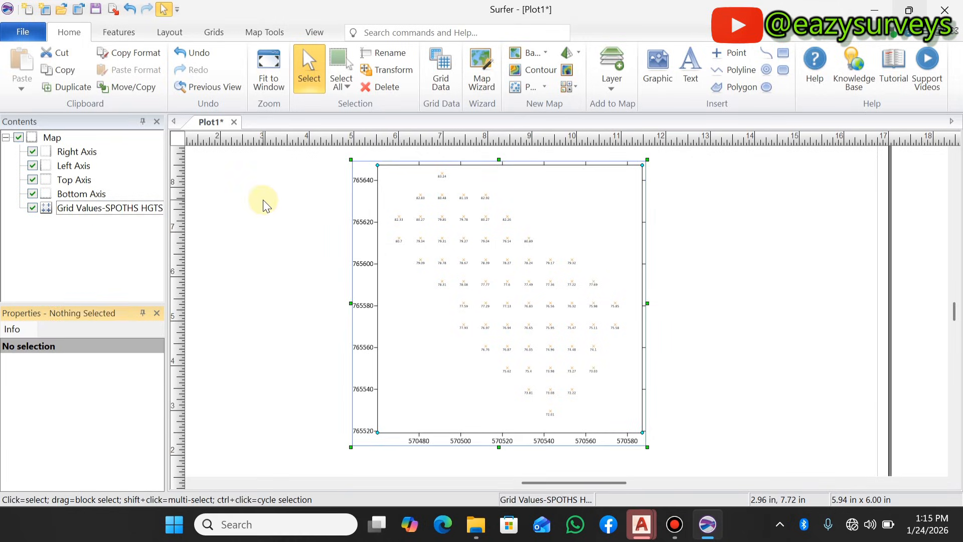
pyautogui.scroll(1, 525, 275)
pyautogui.scroll(-2, 529, 286)
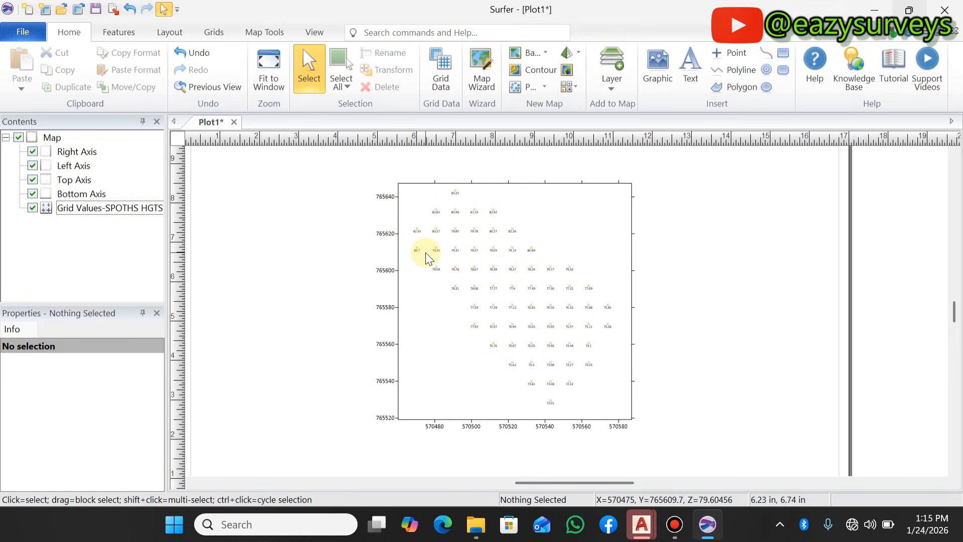
pyautogui.scroll(1, 427, 258)
# - Start exporting the Grid Values map to the desktop as an AutoCAD DXF drawing named SPOT DATA, with the options dialog shown
pyautogui.click(75, 208)
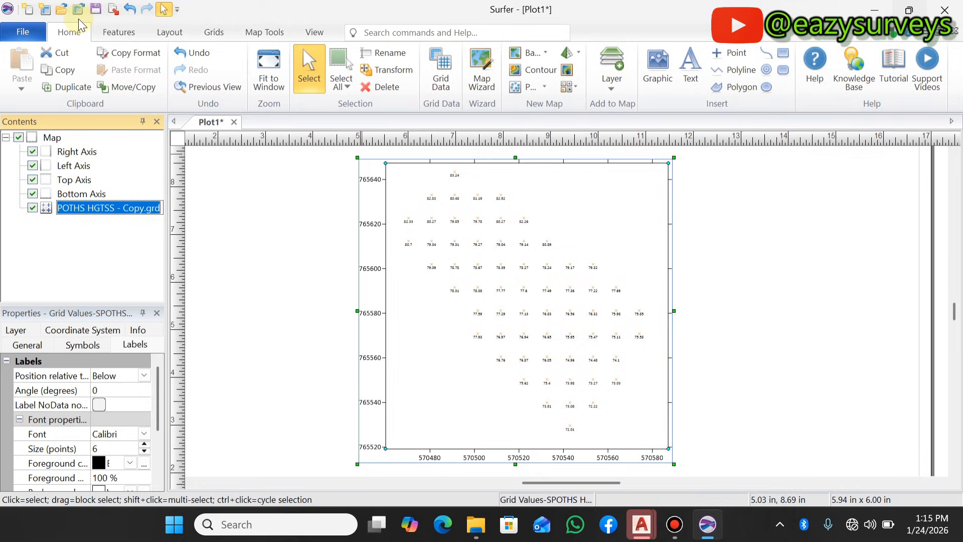
pyautogui.click(22, 34)
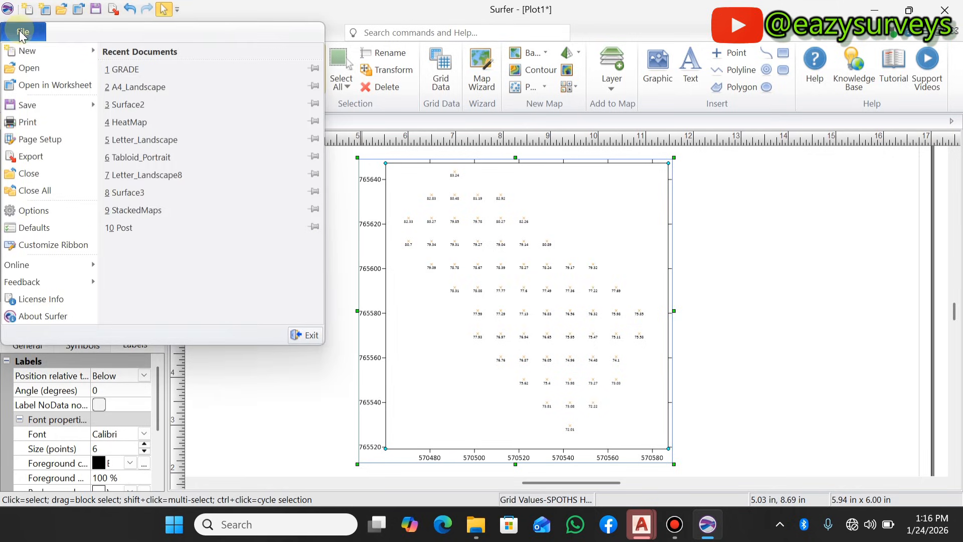
pyautogui.press('Escape')
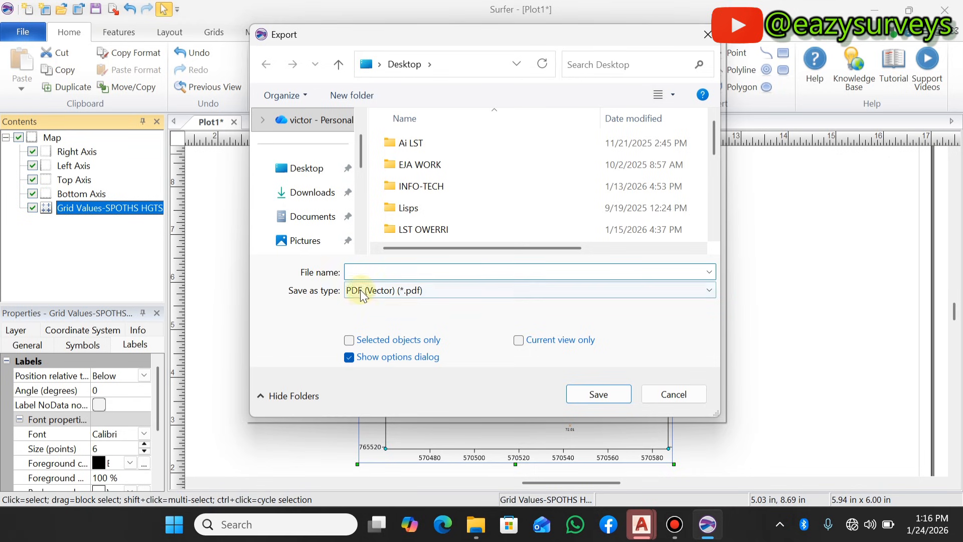
pyautogui.click(480, 290)
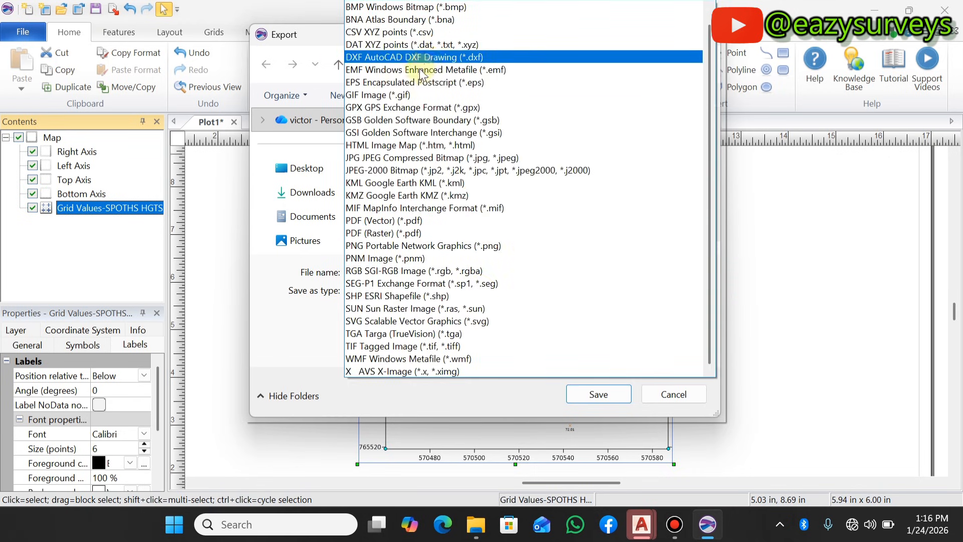
pyautogui.scroll(1, 404, 129)
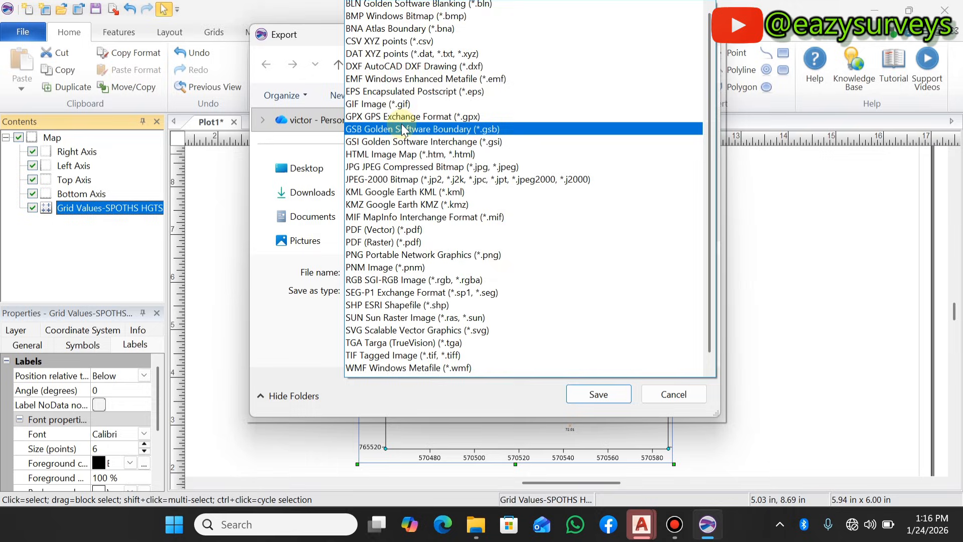
pyautogui.click(404, 70)
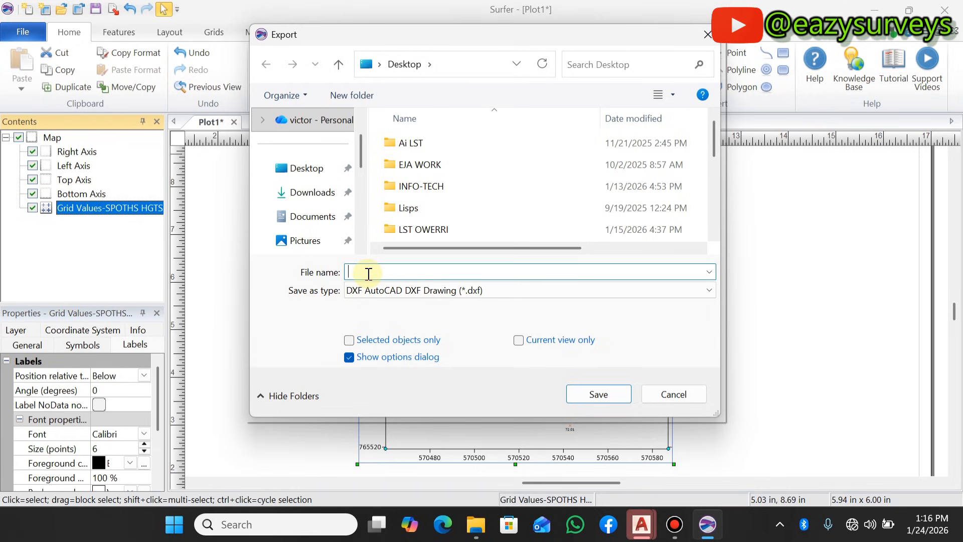
pyautogui.write('SPOT DATA')
pyautogui.click(597, 392)
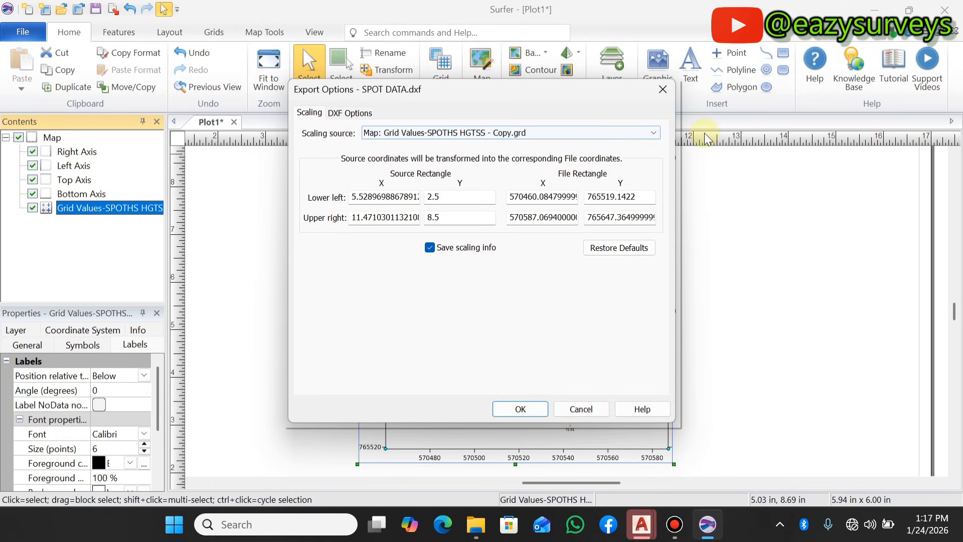
# - Use the Grid Values-SPOTHS HGTSS - Copy.grd map as the scaling source and complete the DXF export
pyautogui.click(656, 134)
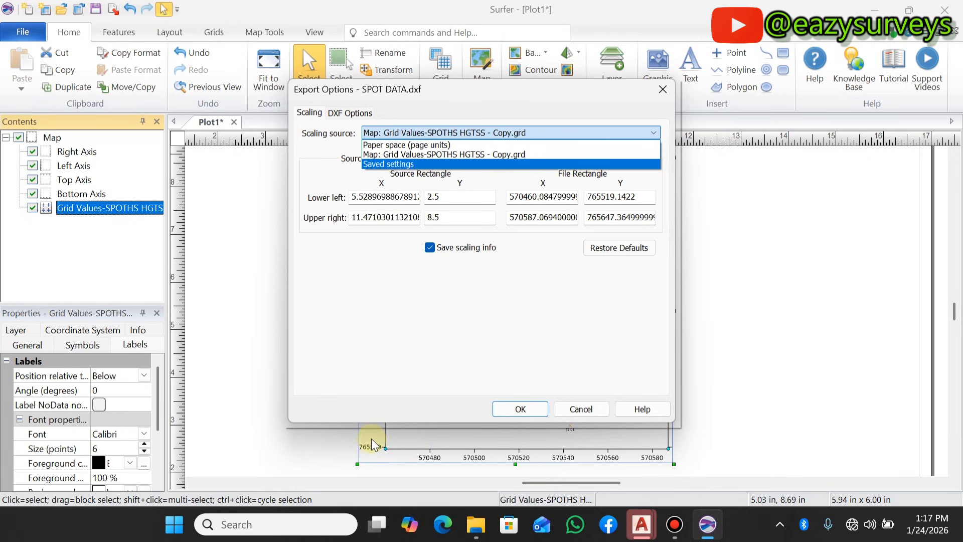
pyautogui.click(418, 156)
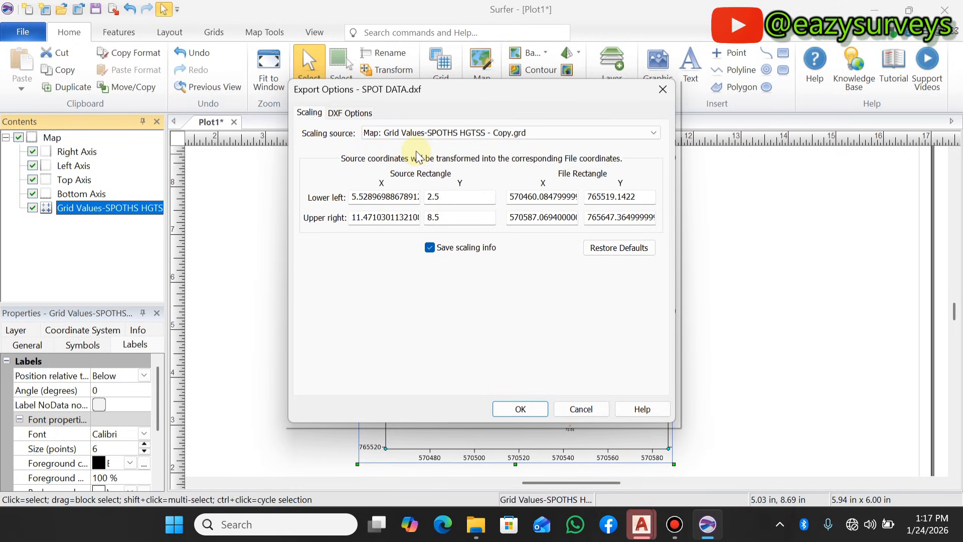
pyautogui.click(521, 408)
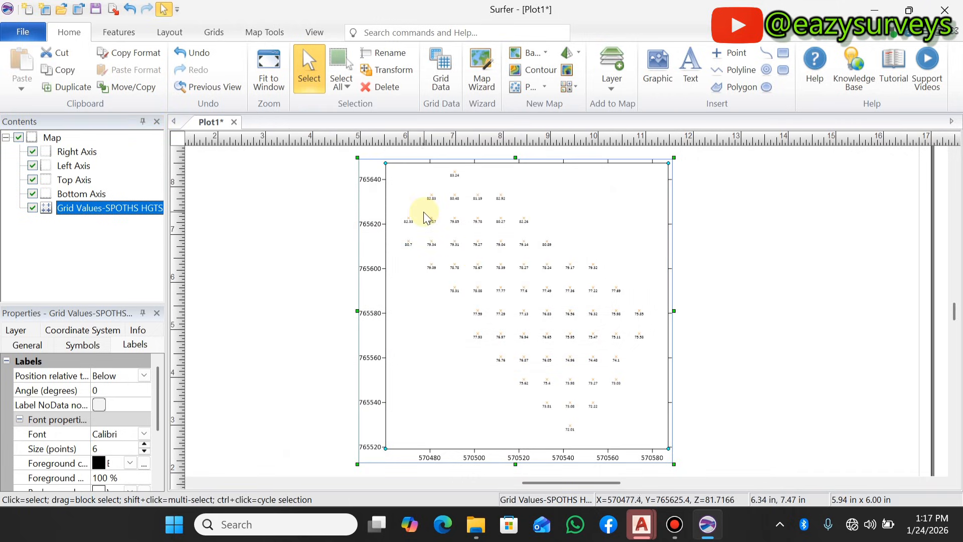
# - Open the exported SPOT DATA drawing from the desktop in AutoCAD and show the full extent of the spot heights
pyautogui.click(877, 9)
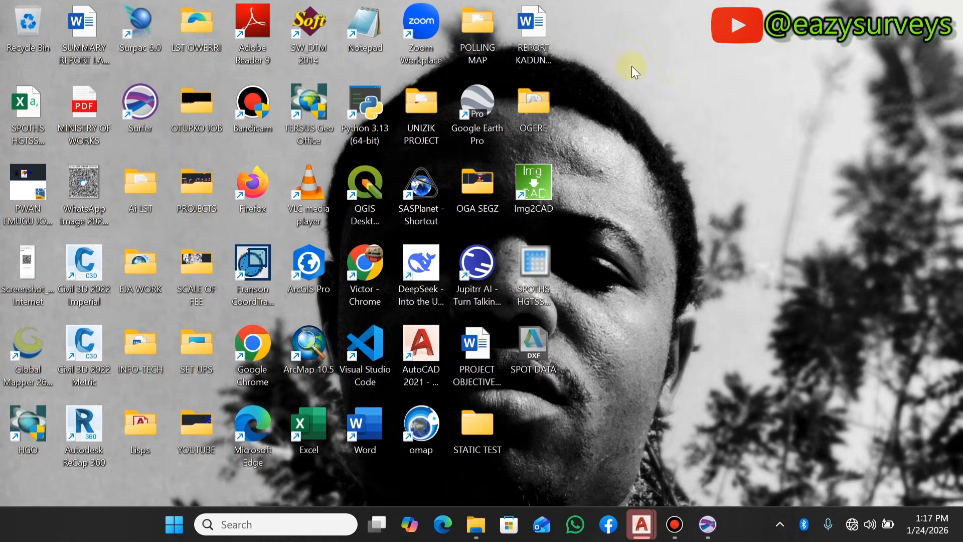
pyautogui.doubleClick(533, 347)
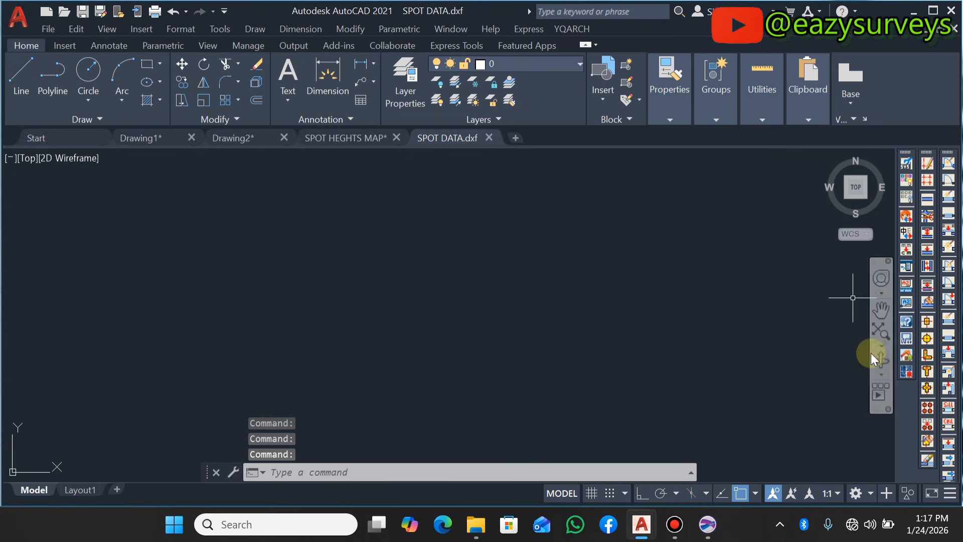
pyautogui.click(884, 330)
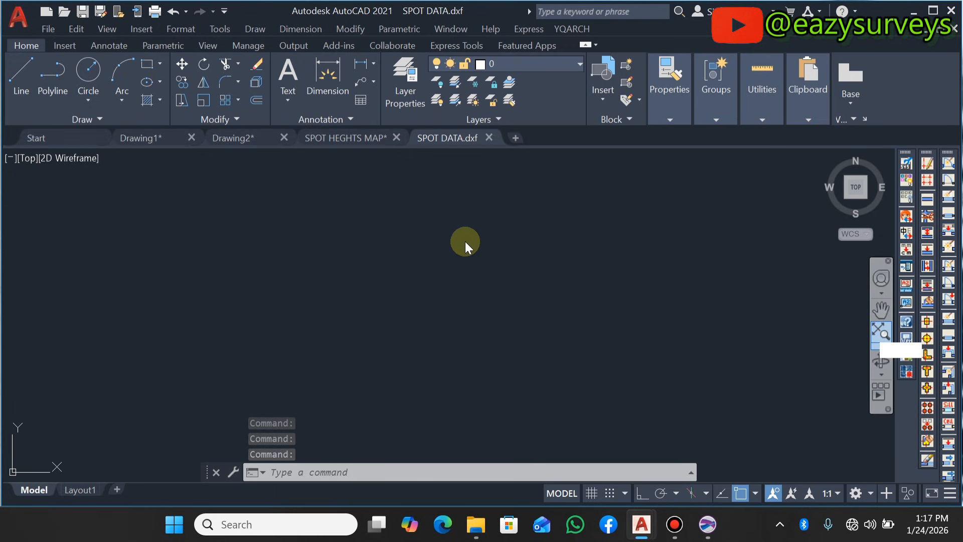
pyautogui.scroll(4, 492, 276)
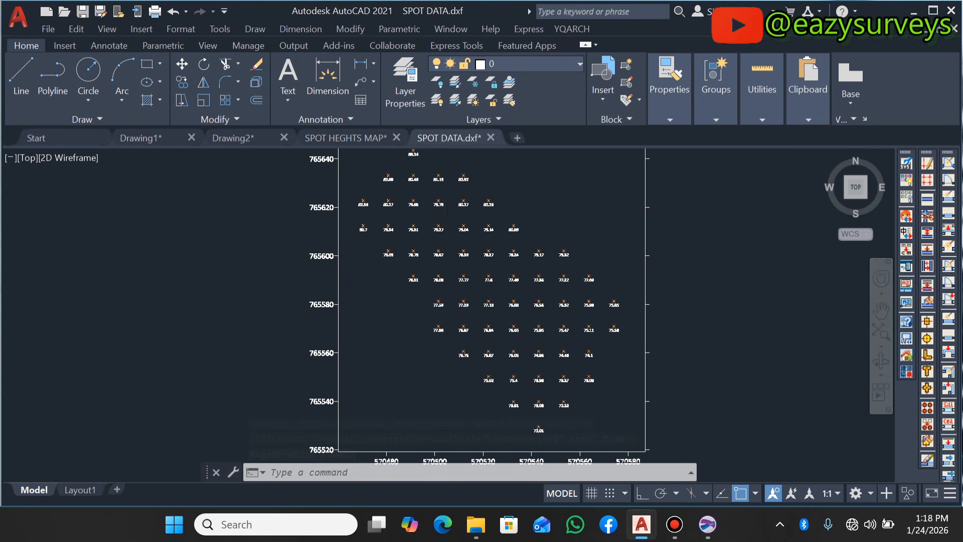
pyautogui.scroll(-5, 464, 263)
pyautogui.scroll(5, 467, 280)
pyautogui.scroll(-4, 483, 277)
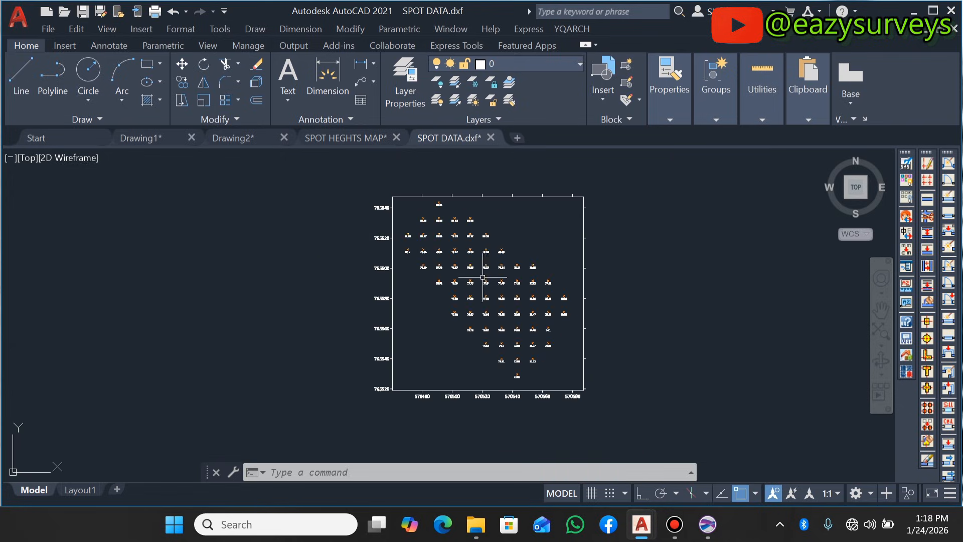
# - Select the map frame and axis tick lines together with all similar objects and erase them
pyautogui.click(636, 270)
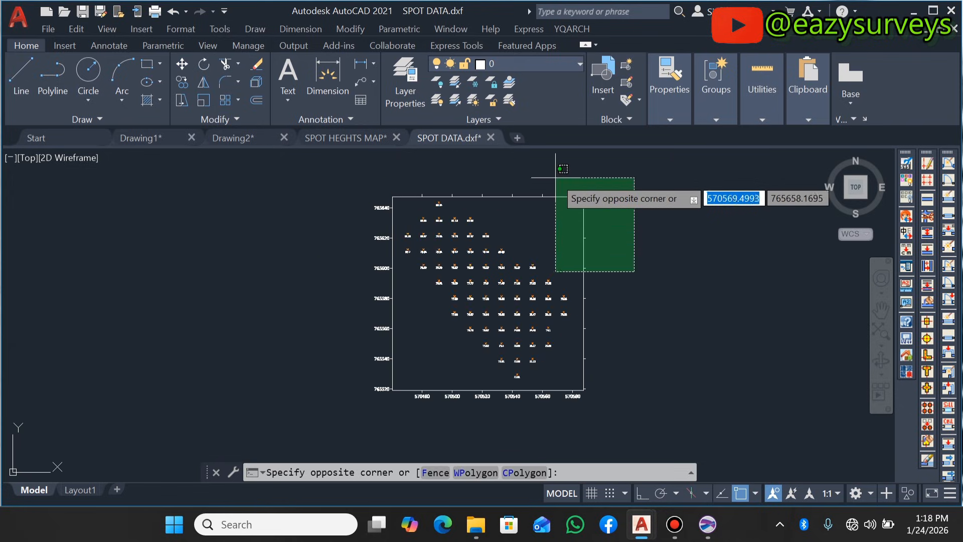
pyautogui.click(558, 159)
pyautogui.rightClick(656, 241)
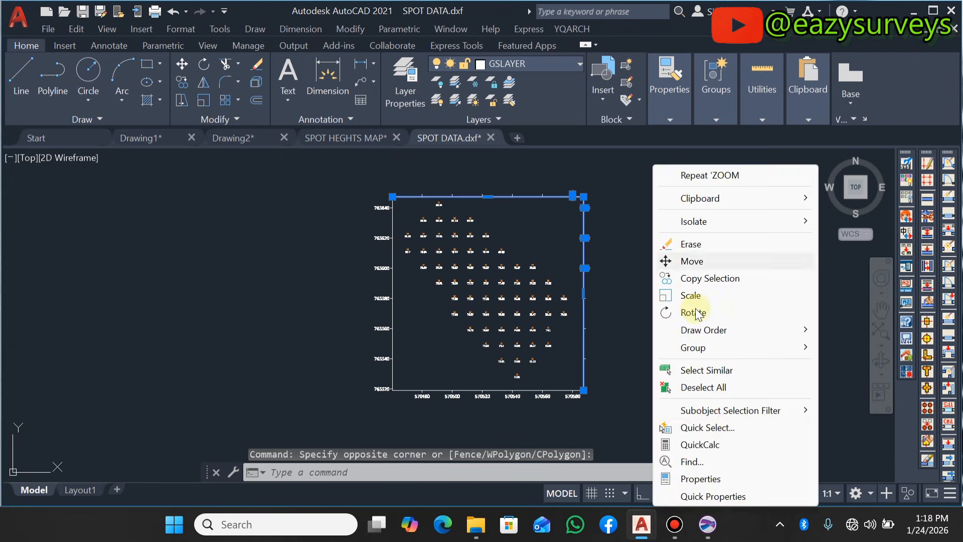
pyautogui.click(723, 373)
pyautogui.press('Delete')
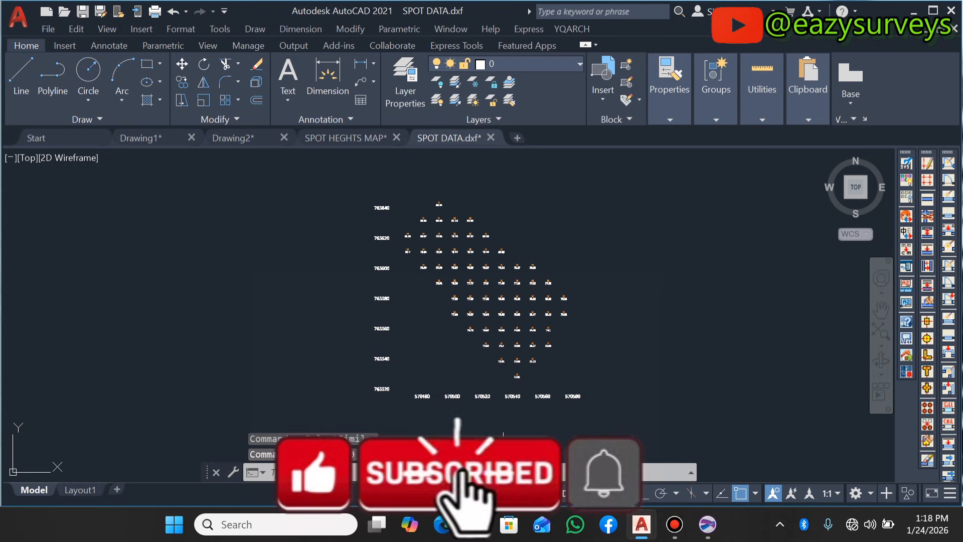
# - Select the coordinate labels along the map axes using one label and its similar objects, and erase them
pyautogui.click(601, 435)
pyautogui.click(554, 379)
pyautogui.rightClick(587, 384)
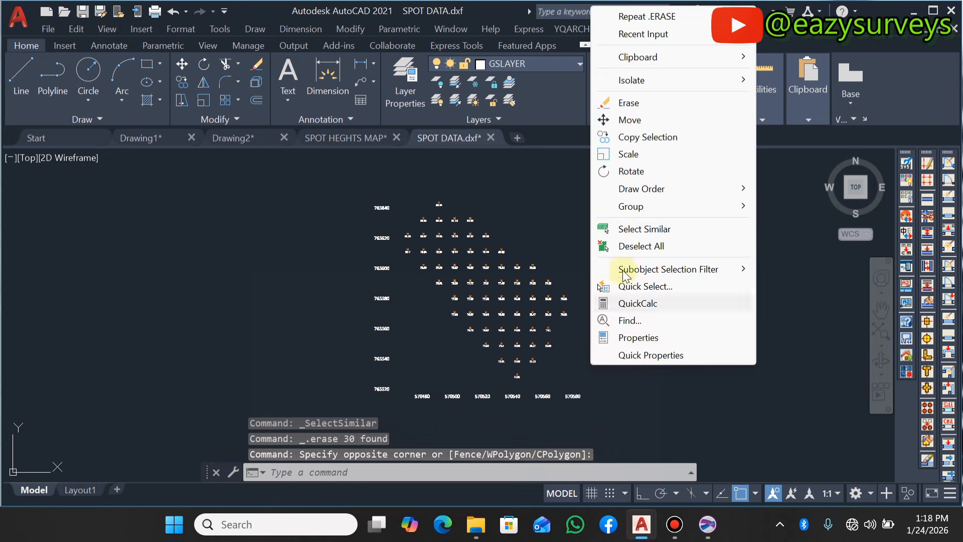
pyautogui.click(648, 229)
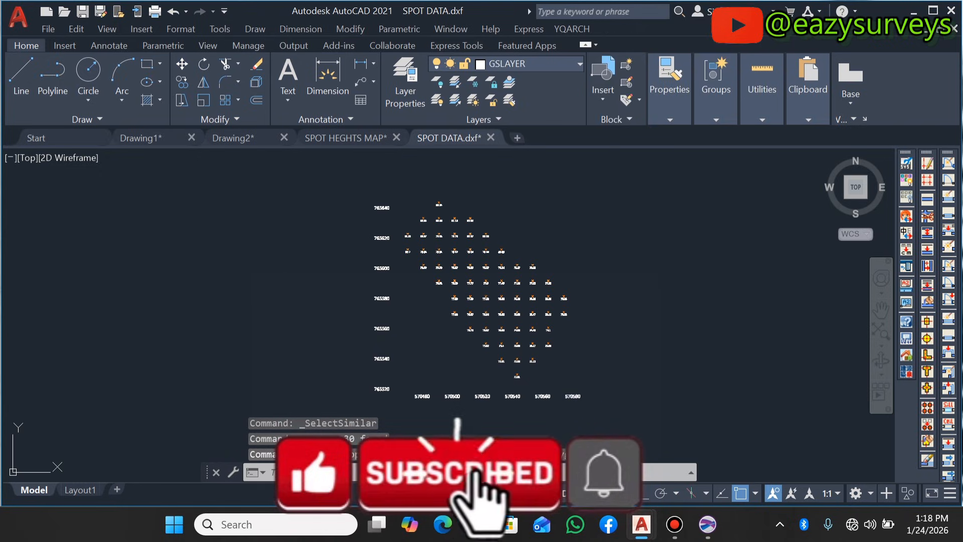
pyautogui.press('Delete')
pyautogui.scroll(3, 441, 337)
pyautogui.scroll(-3, 452, 281)
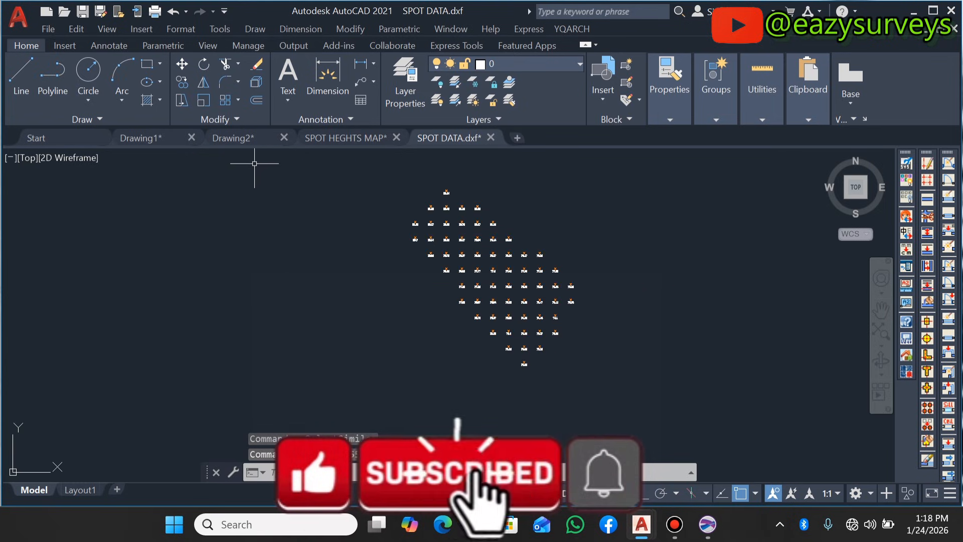
# - Copy the red site boundary polyline from the Drawing2 drawing to the clipboard
pyautogui.click(235, 140)
pyautogui.click(450, 305)
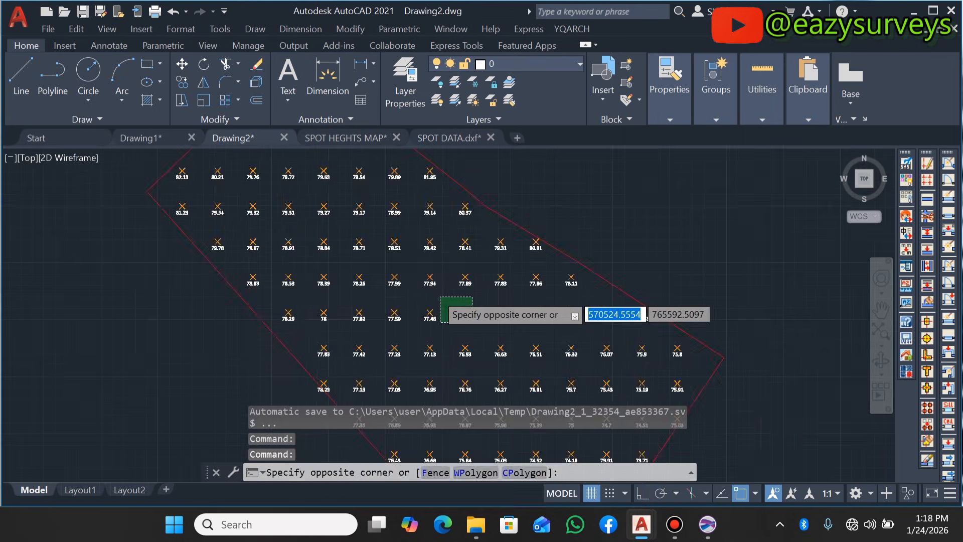
pyautogui.click(553, 254)
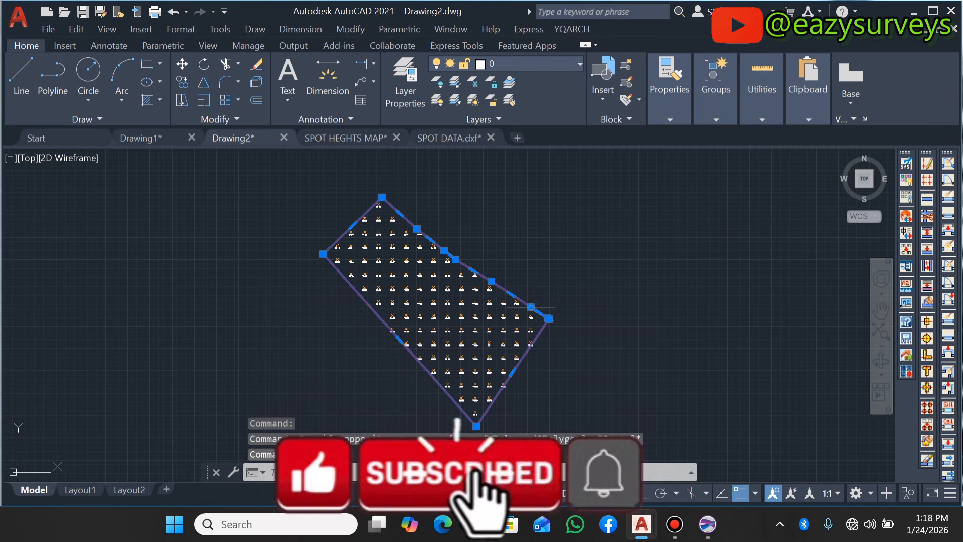
pyautogui.rightClick(547, 281)
pyautogui.moveTo(611, 180)
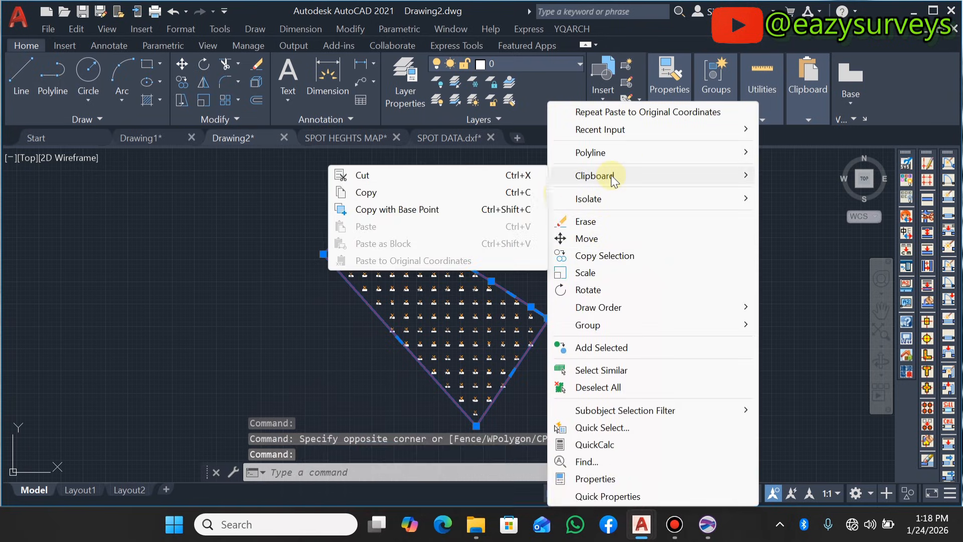
pyautogui.click(354, 191)
# - Paste the copied boundary into the SPOT DATA drawing at its original coordinates
pyautogui.click(440, 144)
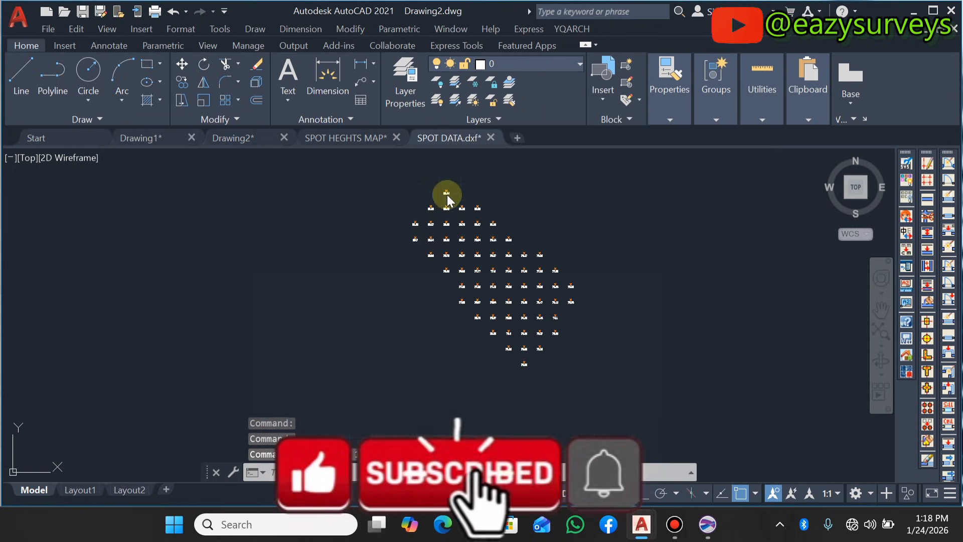
pyautogui.rightClick(549, 193)
pyautogui.moveTo(602, 250)
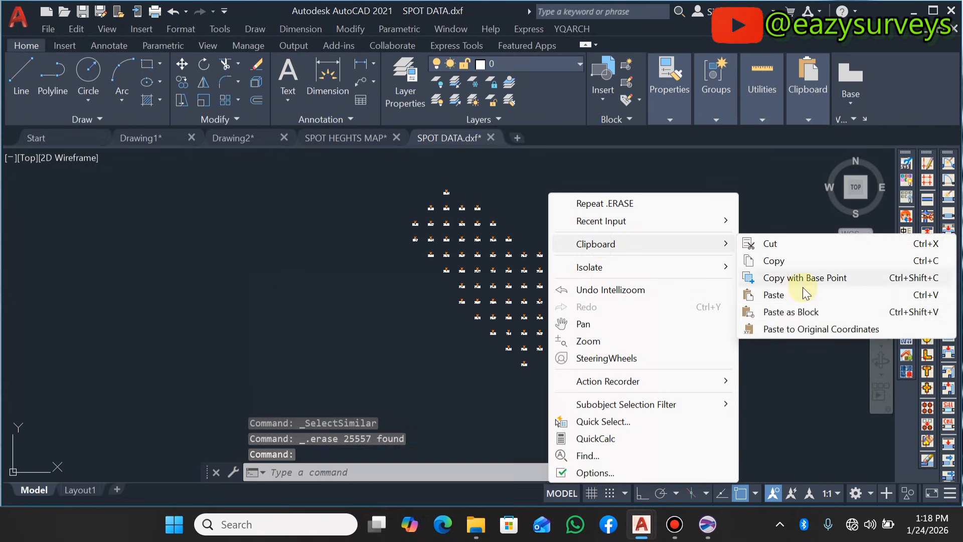
pyautogui.click(803, 324)
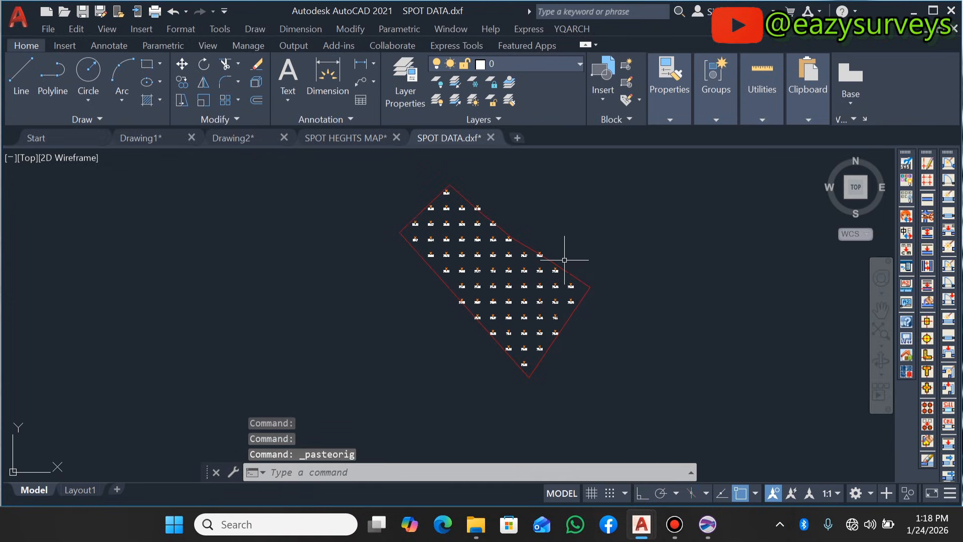
# - Examine the spot heights and their labels inside the pasted boundary
pyautogui.scroll(8, 533, 319)
pyautogui.scroll(4, 486, 273)
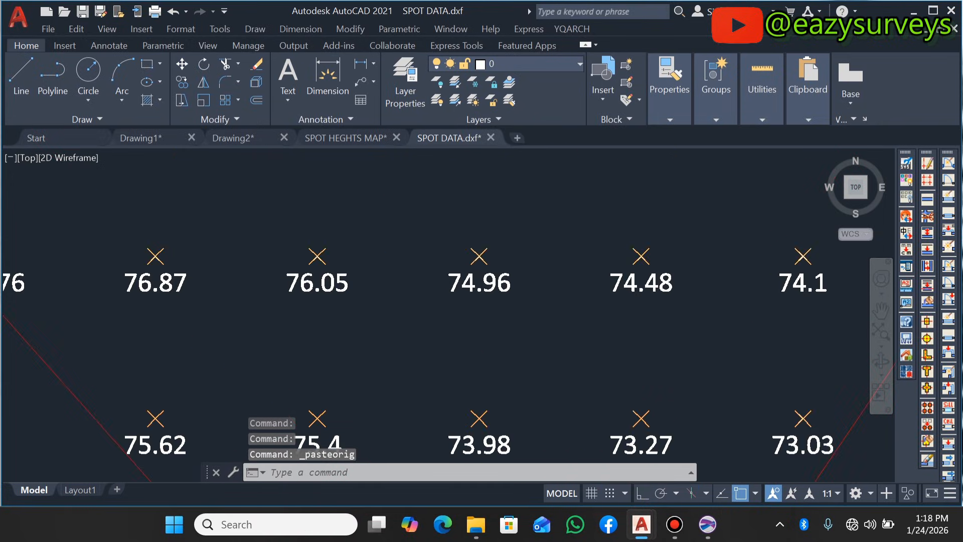
pyautogui.scroll(-9, 502, 309)
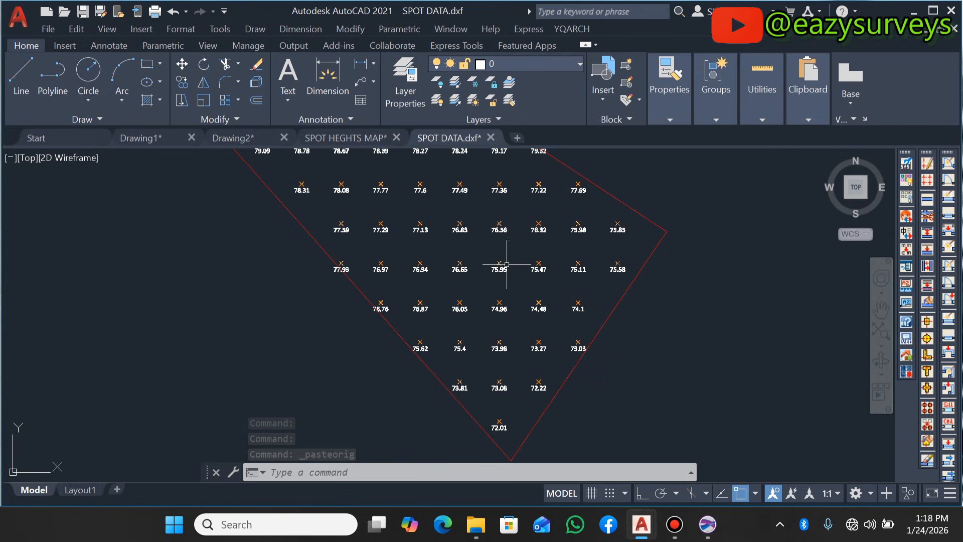
pyautogui.scroll(-3, 458, 275)
pyautogui.scroll(9, 387, 183)
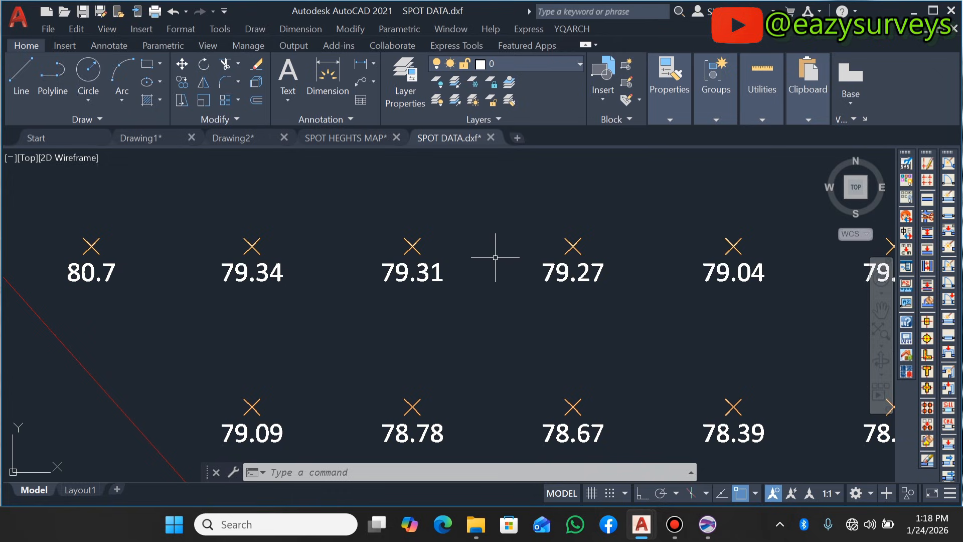
pyautogui.write('dist')
pyautogui.press('Return')
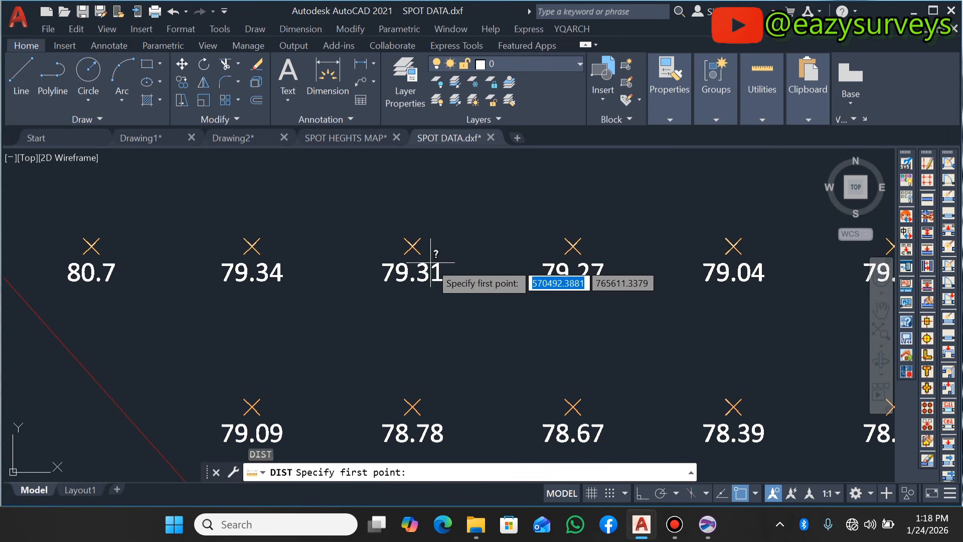
pyautogui.press('Escape')
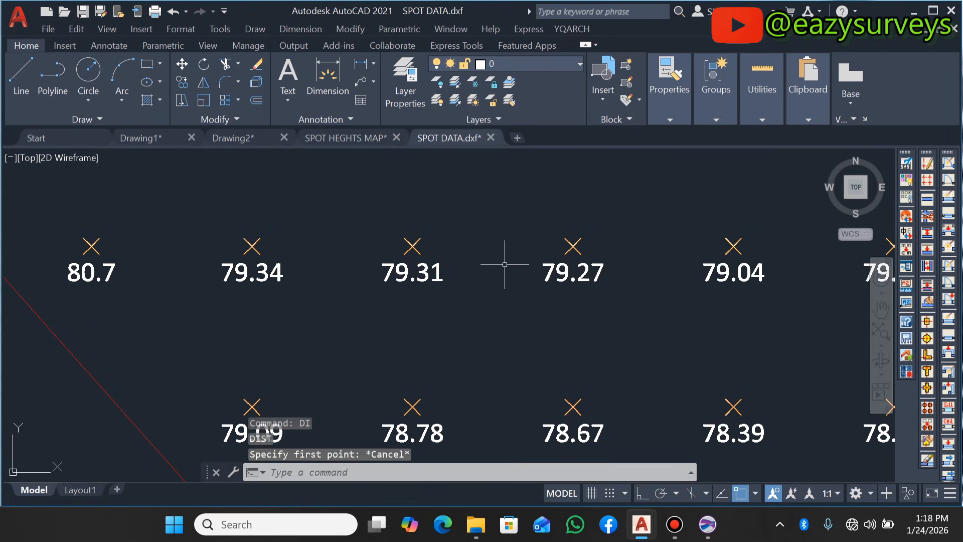
# - Set the drawing units' length and angle precision to 0.00 and make angles run clockwise
pyautogui.write('UN')
pyautogui.press('Return')
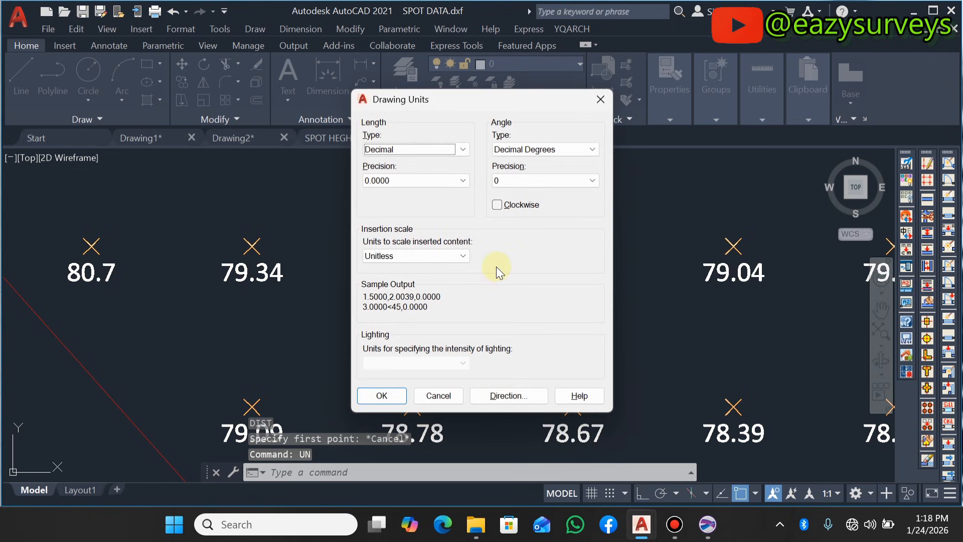
pyautogui.click(457, 181)
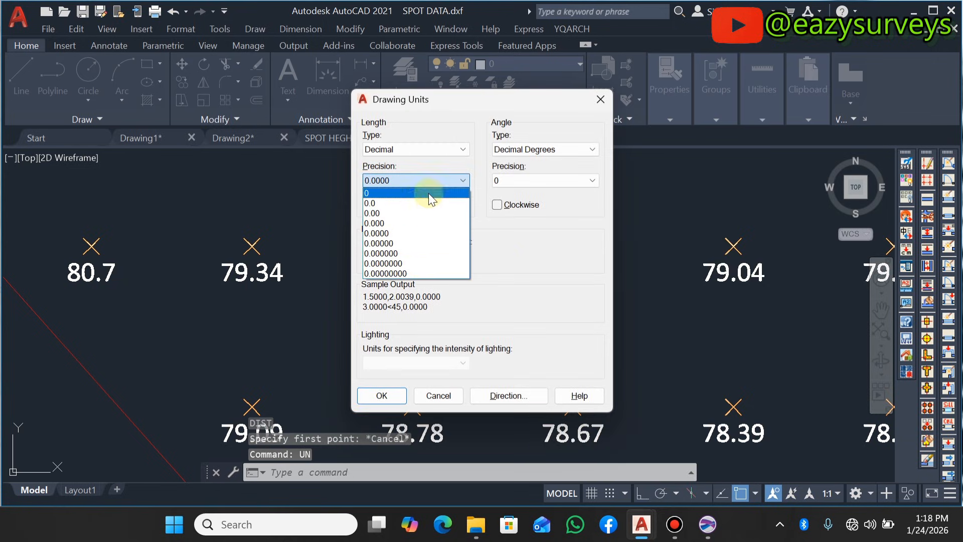
pyautogui.click(405, 213)
pyautogui.click(539, 146)
pyautogui.click(539, 146)
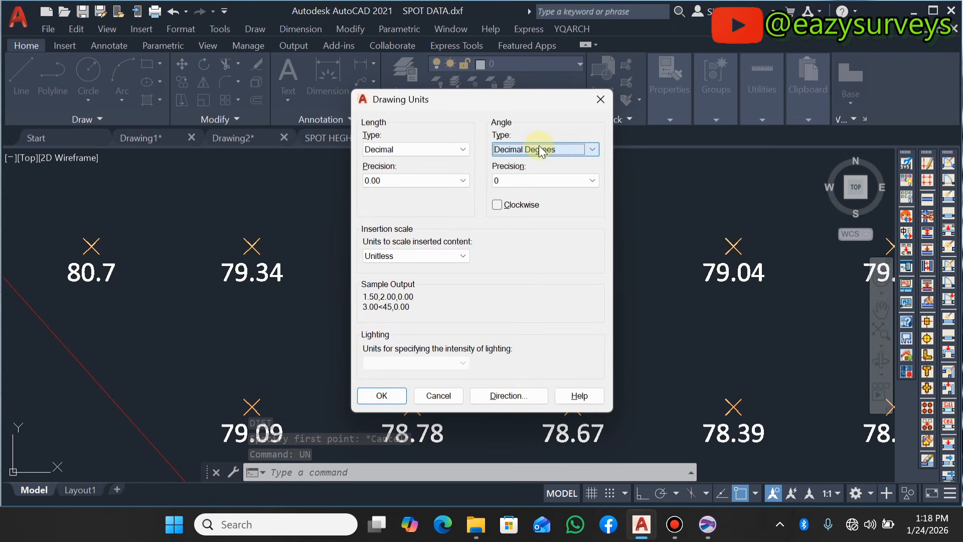
pyautogui.click(552, 181)
pyautogui.click(534, 213)
pyautogui.click(500, 206)
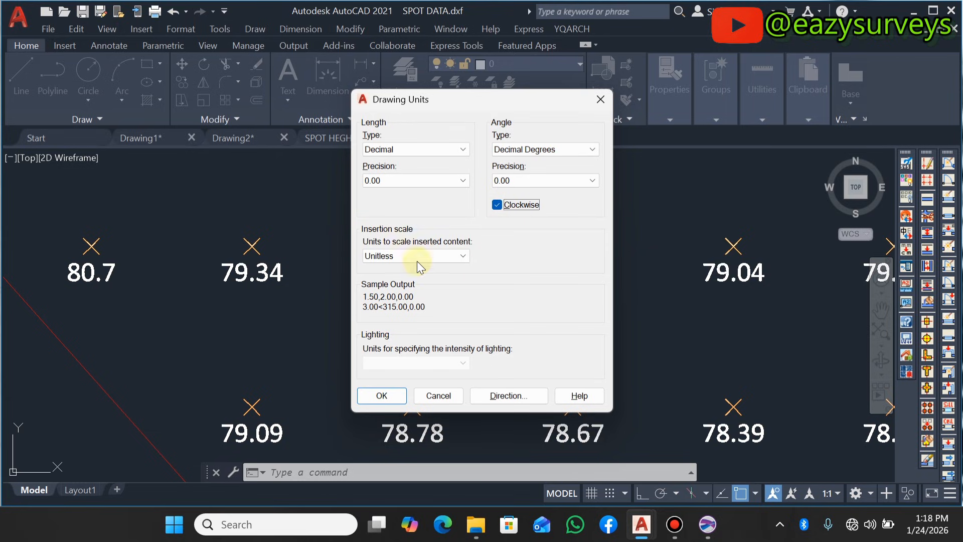
# - Set the insertion scale to Meters and the base angle direction to North, and apply the drawing units
pyautogui.click(381, 249)
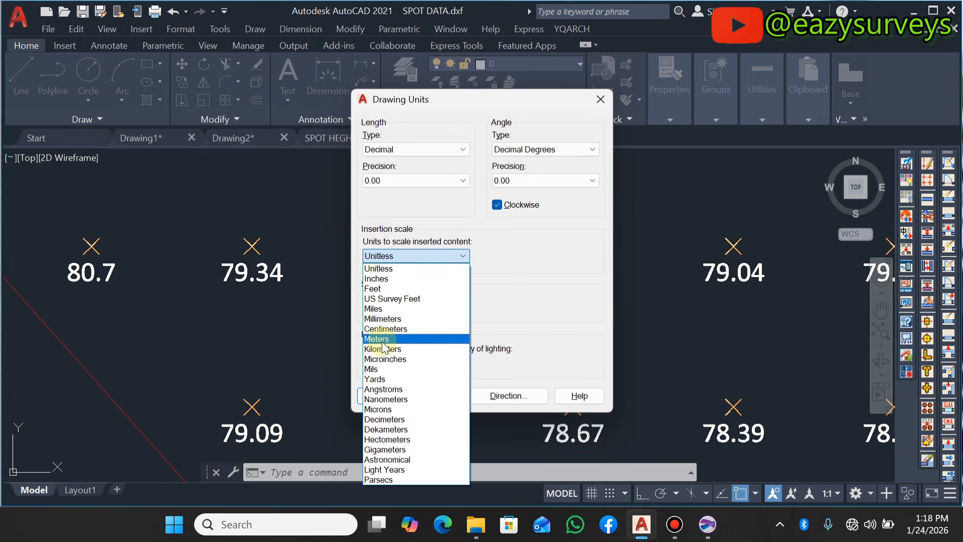
pyautogui.click(397, 337)
pyautogui.click(511, 397)
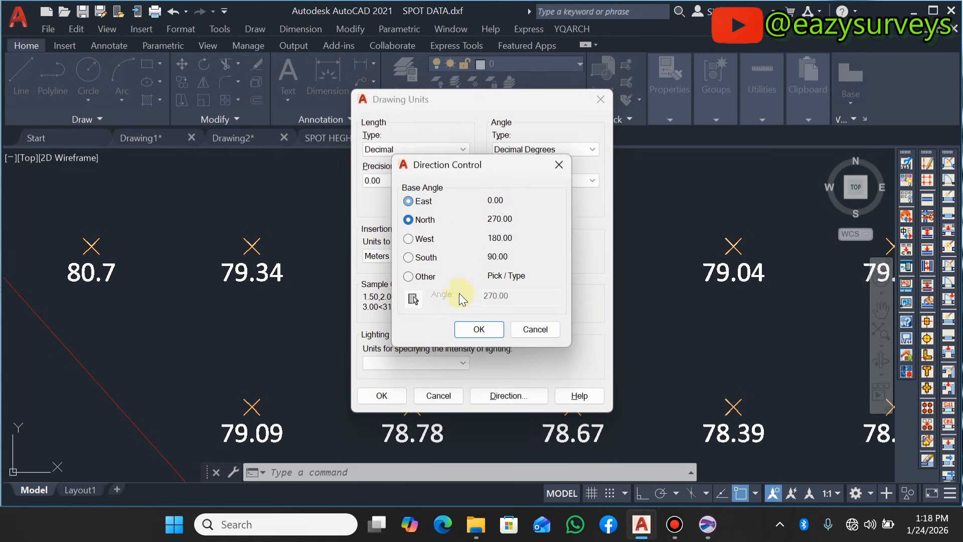
pyautogui.click(466, 330)
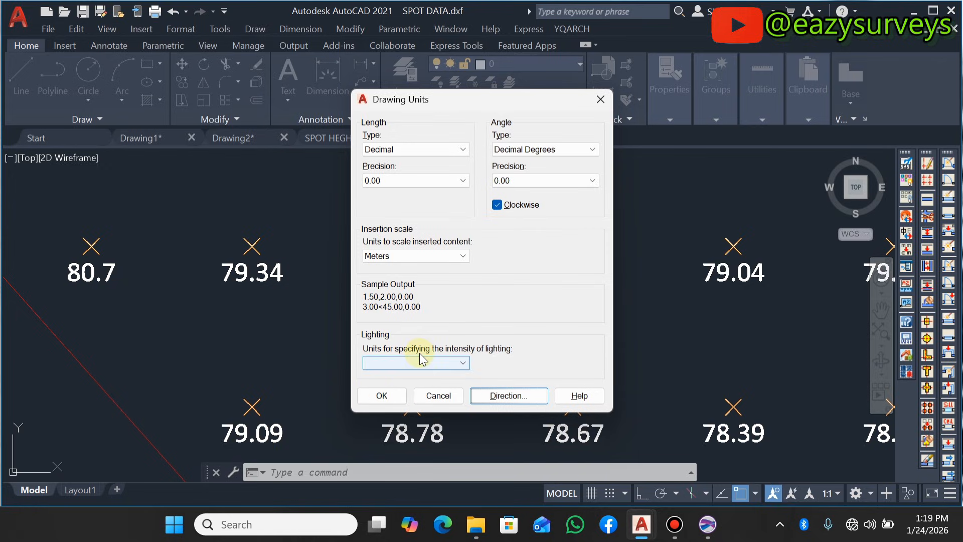
pyautogui.click(389, 374)
pyautogui.click(382, 396)
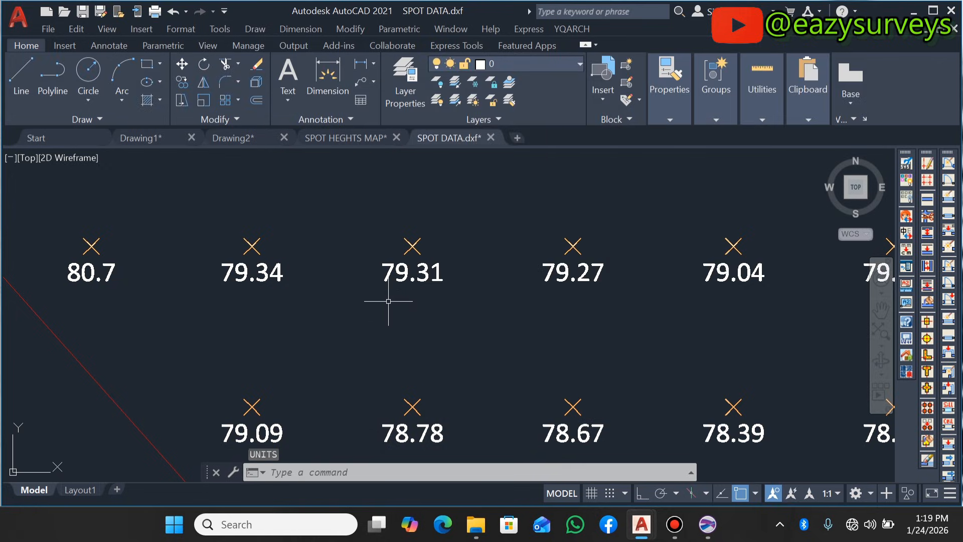
# - Measure the distances from the 79.31 spot height to its neighbours in the same row and in the row above
pyautogui.write('DI')
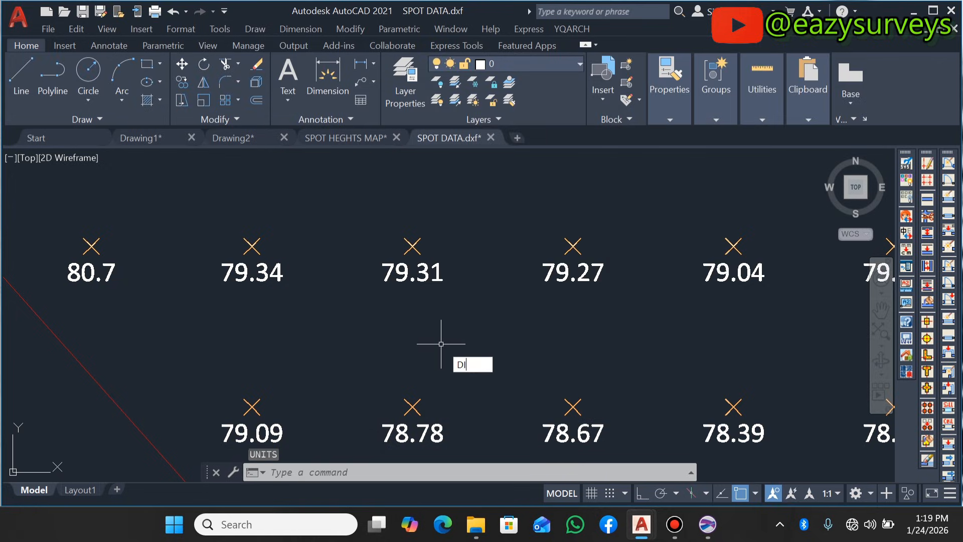
pyautogui.write('ST')
pyautogui.press('Return')
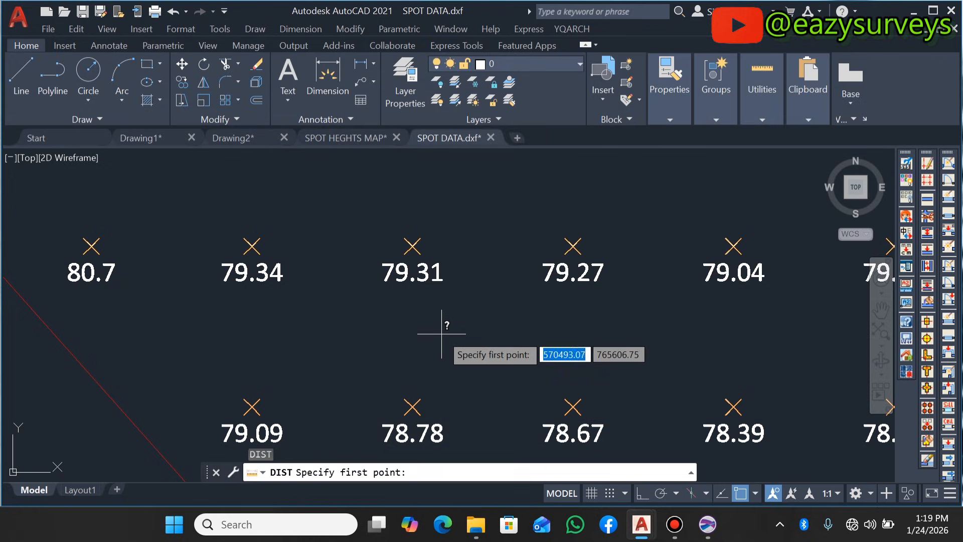
pyautogui.click(413, 245)
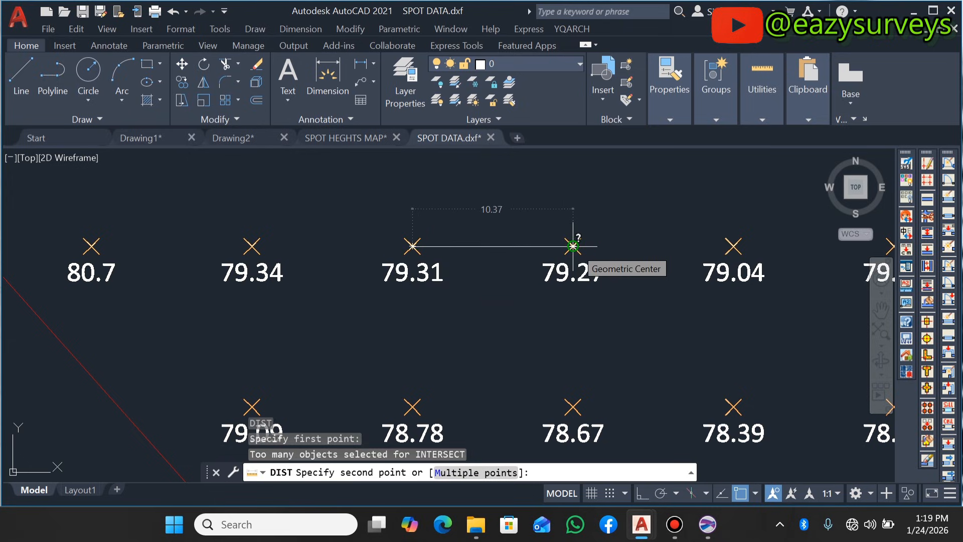
pyautogui.scroll(-2, 573, 246)
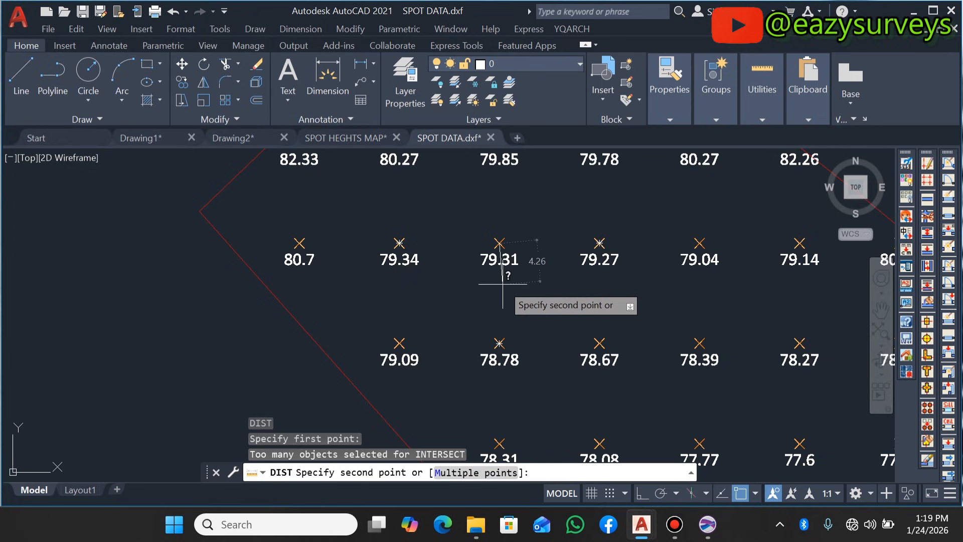
pyautogui.scroll(-4, 497, 196)
pyautogui.scroll(4, 495, 203)
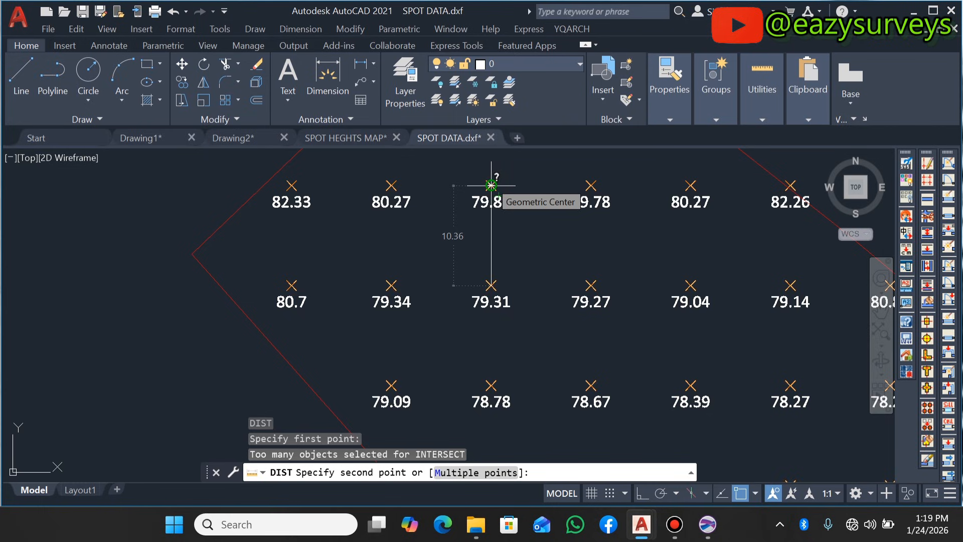
pyautogui.press('Escape')
pyautogui.scroll(-6, 495, 269)
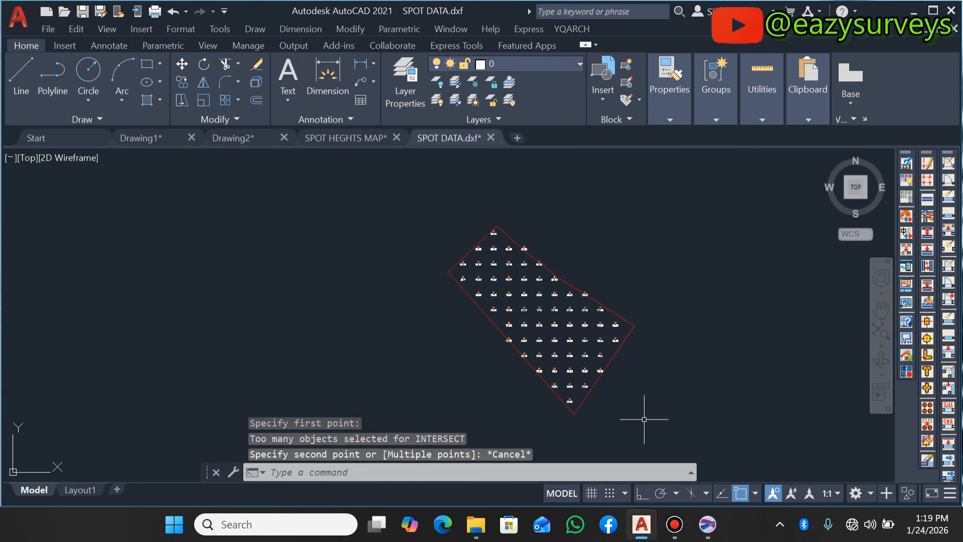
# - Switch to Surfer and set both the X and Y frequency of the grid values layer to 7
pyautogui.click(708, 525)
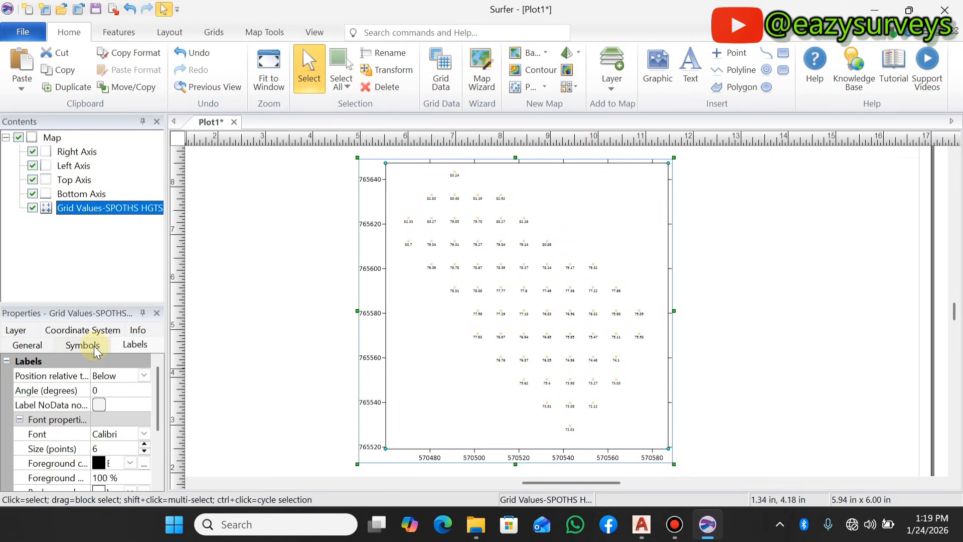
pyautogui.click(27, 346)
pyautogui.scroll(-3, 54, 387)
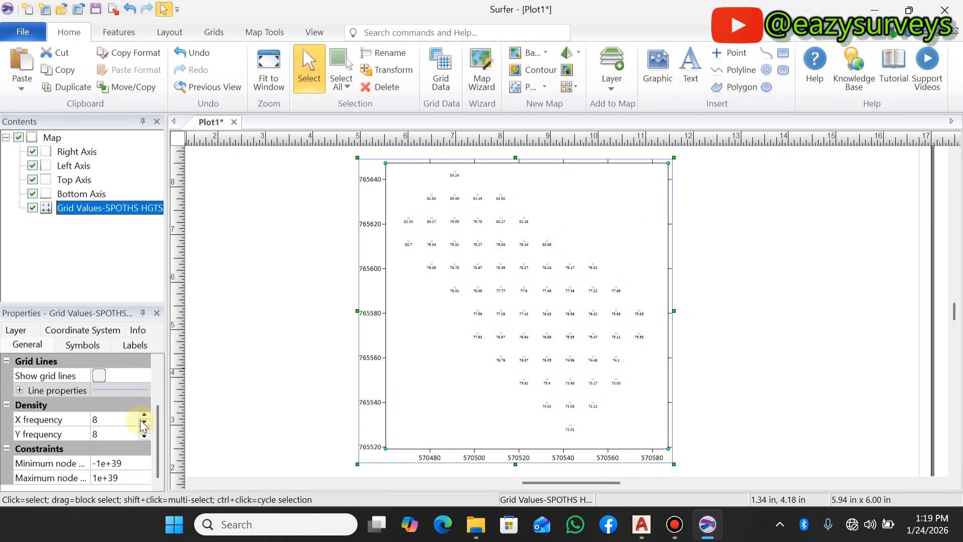
pyautogui.click(144, 435)
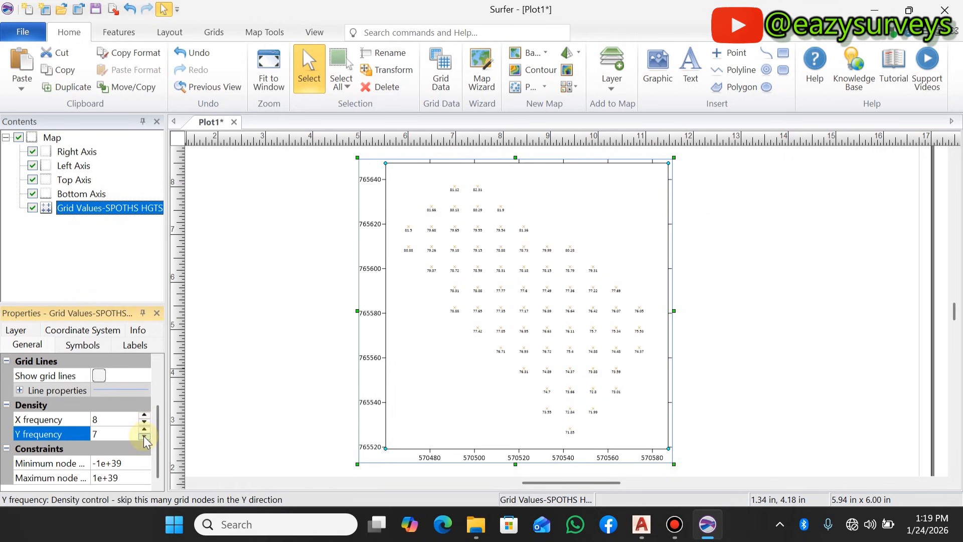
pyautogui.click(144, 423)
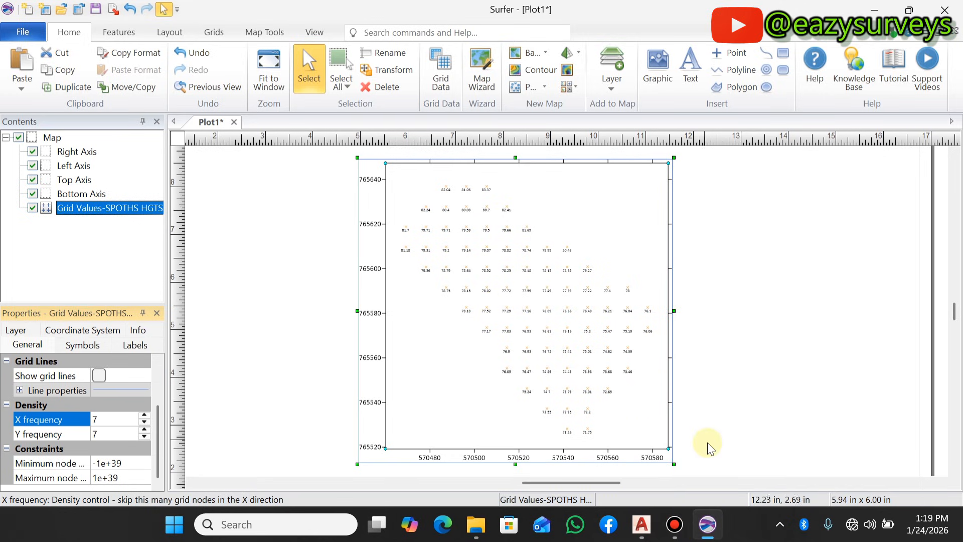
# - Return to the SPOT DATA drawing in AutoCAD and view the spot heights inside the boundary
pyautogui.moveTo(645, 527)
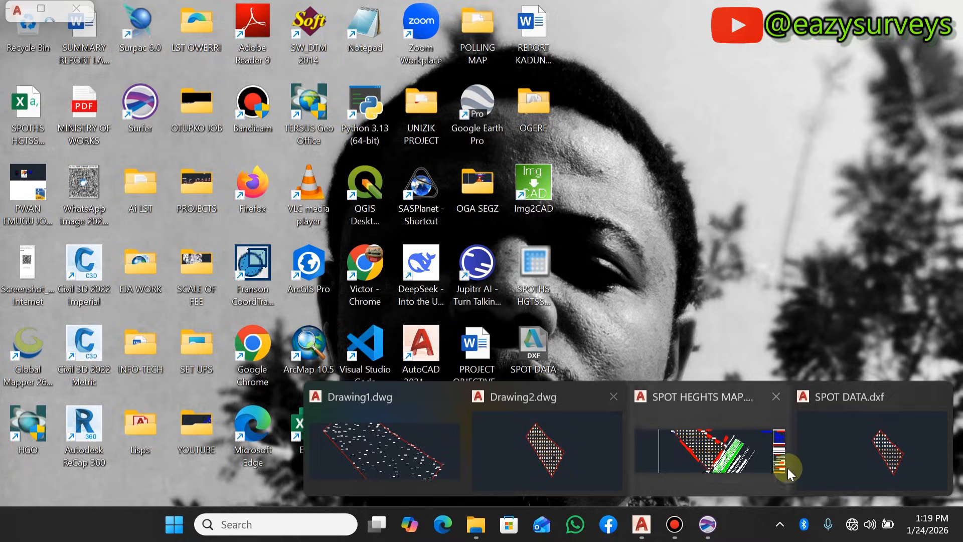
pyautogui.click(802, 459)
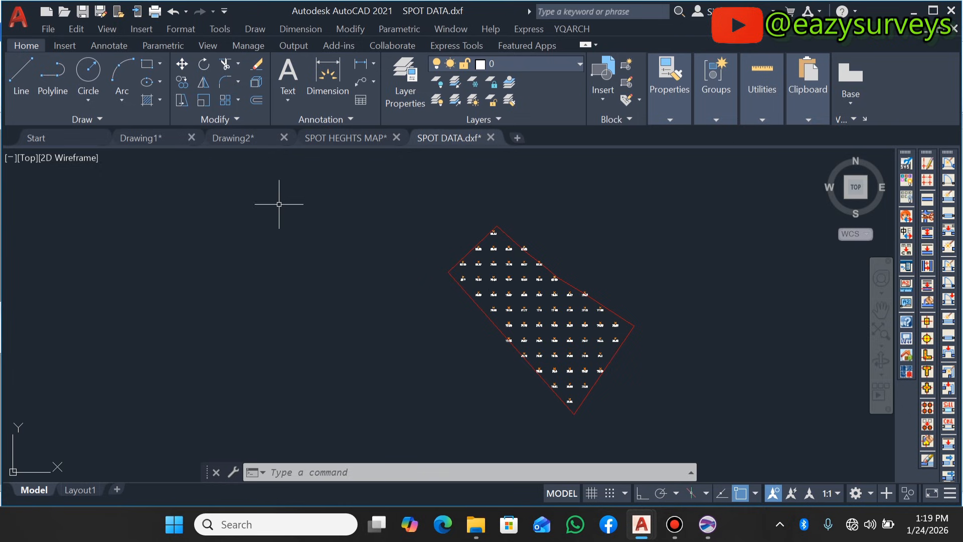
pyautogui.scroll(2, 479, 300)
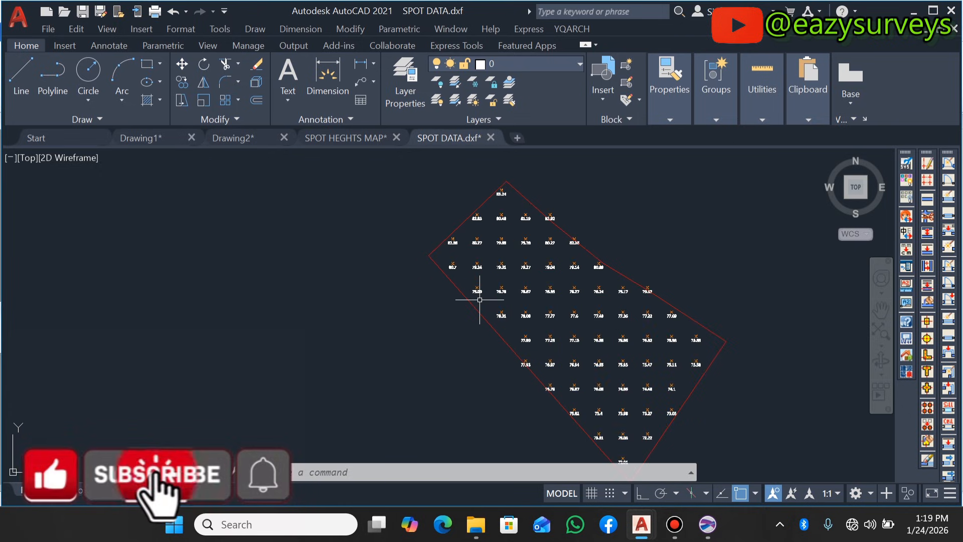
# - Examine the irregularly spaced original spot heights inside the boundary in Drawing1
pyautogui.click(152, 138)
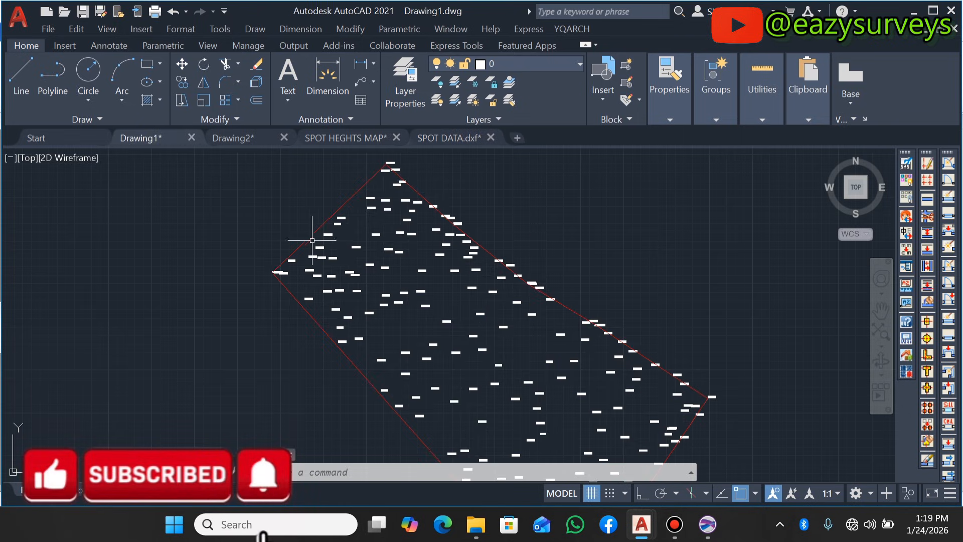
pyautogui.scroll(-2, 312, 241)
pyautogui.scroll(6, 345, 263)
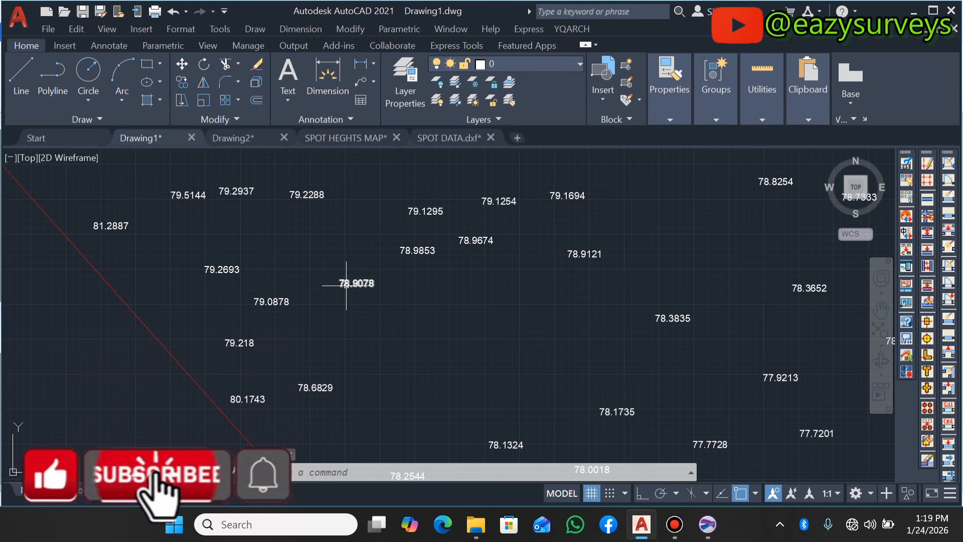
pyautogui.scroll(-5, 347, 281)
pyautogui.scroll(6, 382, 306)
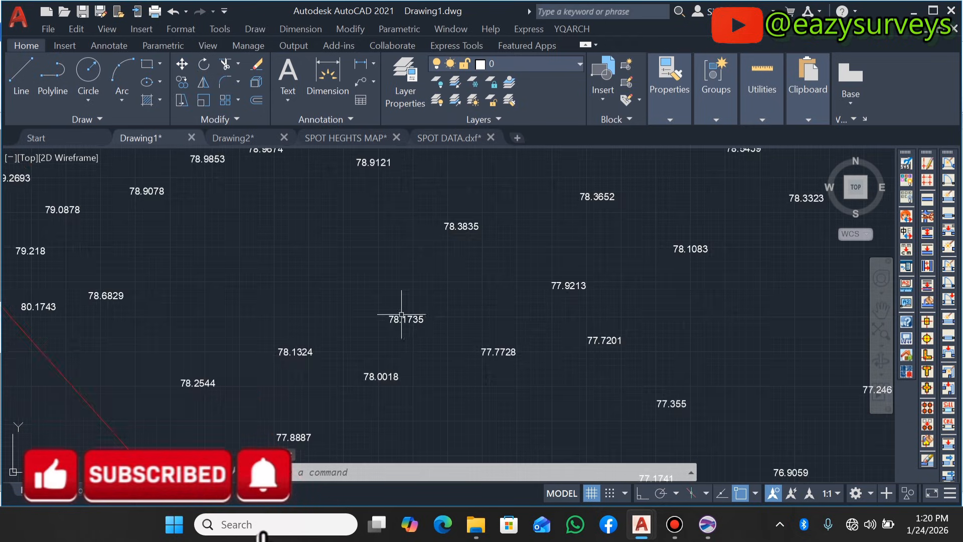
pyautogui.scroll(-5, 402, 315)
pyautogui.scroll(4, 427, 307)
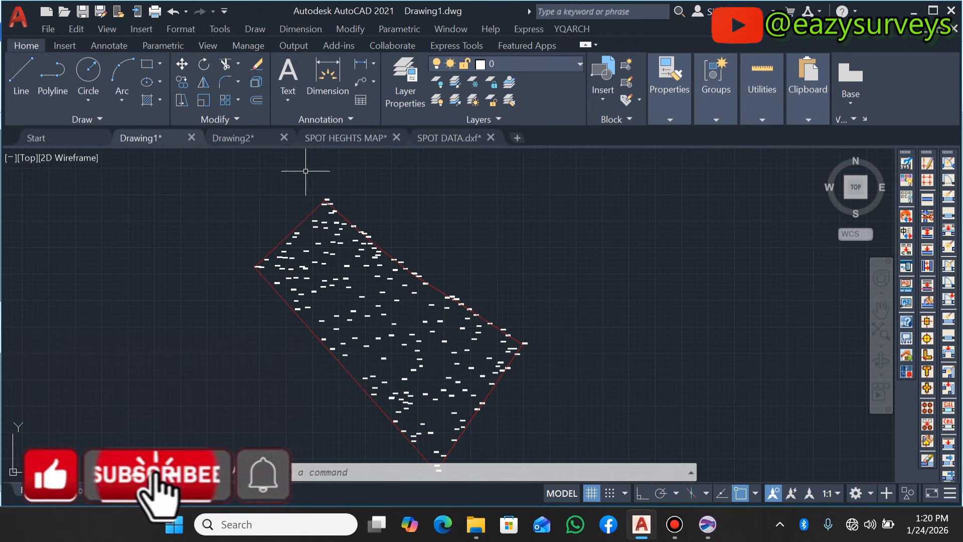
# - Review the regularly spaced spot heights in Drawing2 and the finished topographical sheet in SPOT HEGHTS MAP
pyautogui.click(240, 139)
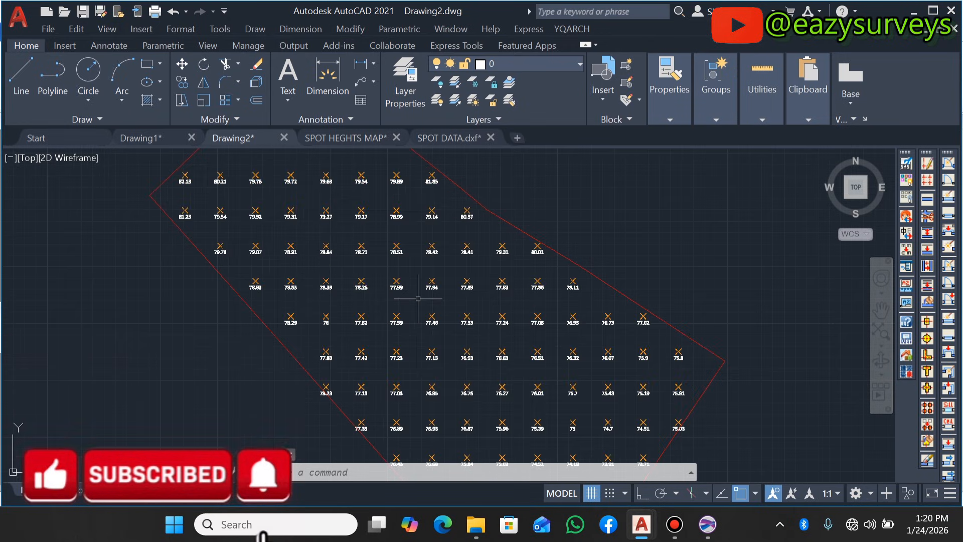
pyautogui.scroll(-5, 418, 299)
pyautogui.scroll(5, 508, 258)
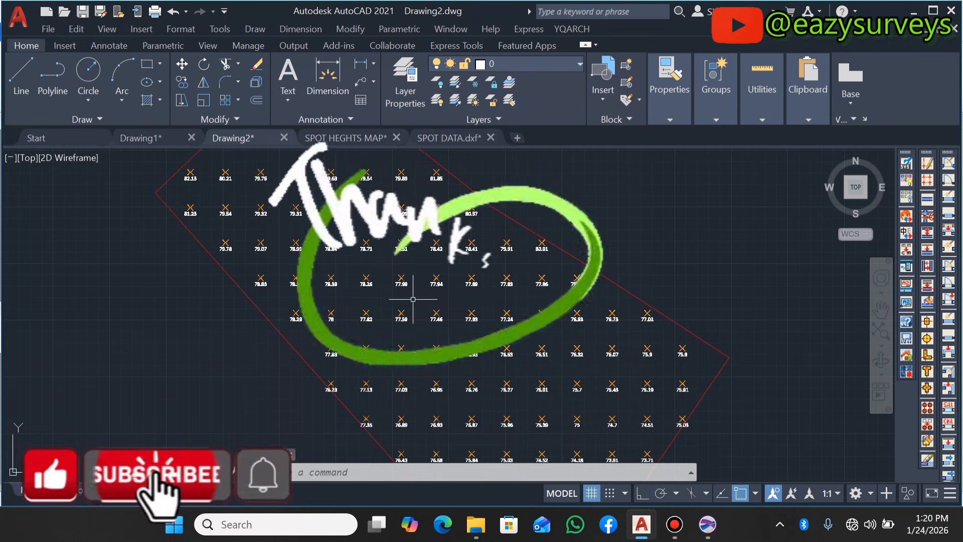
pyautogui.click(337, 138)
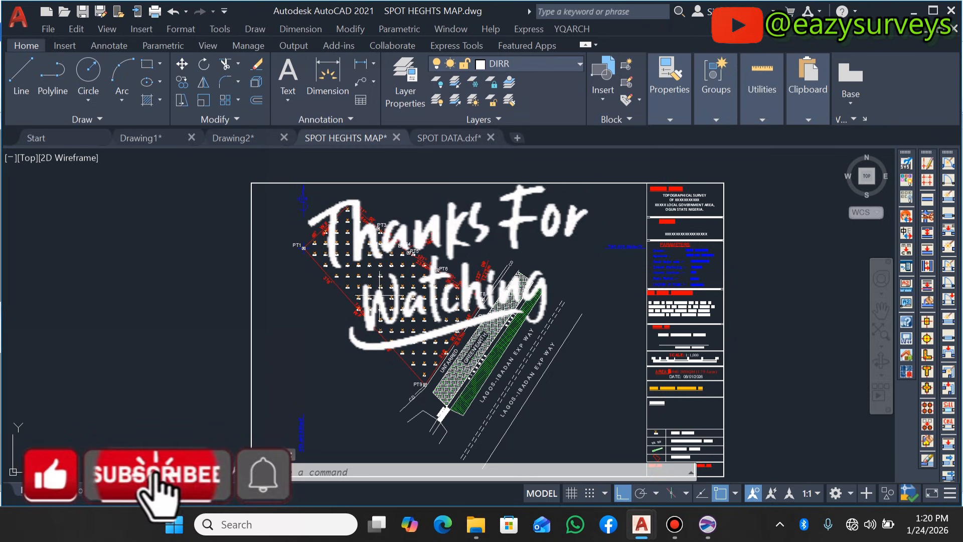
pyautogui.scroll(2, 376, 298)
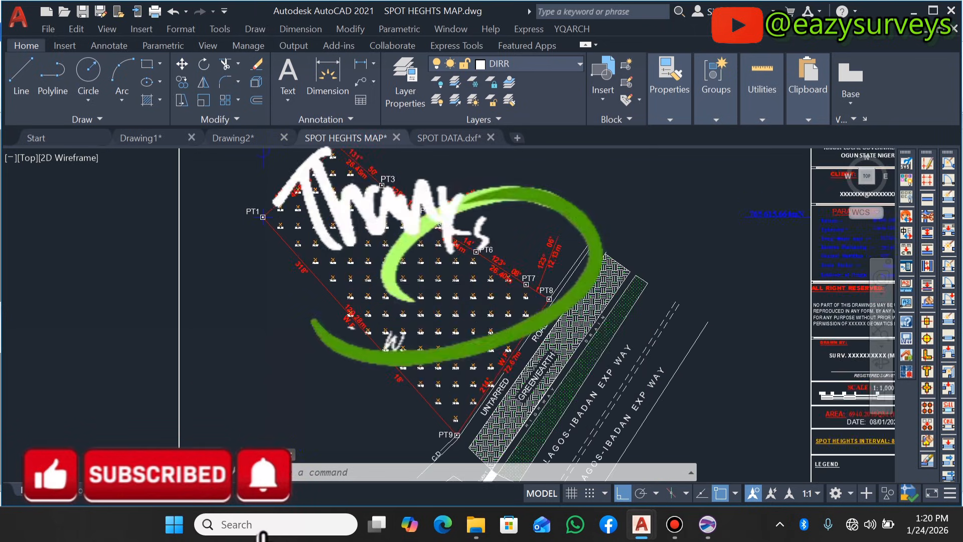
pyautogui.scroll(-3, 365, 269)
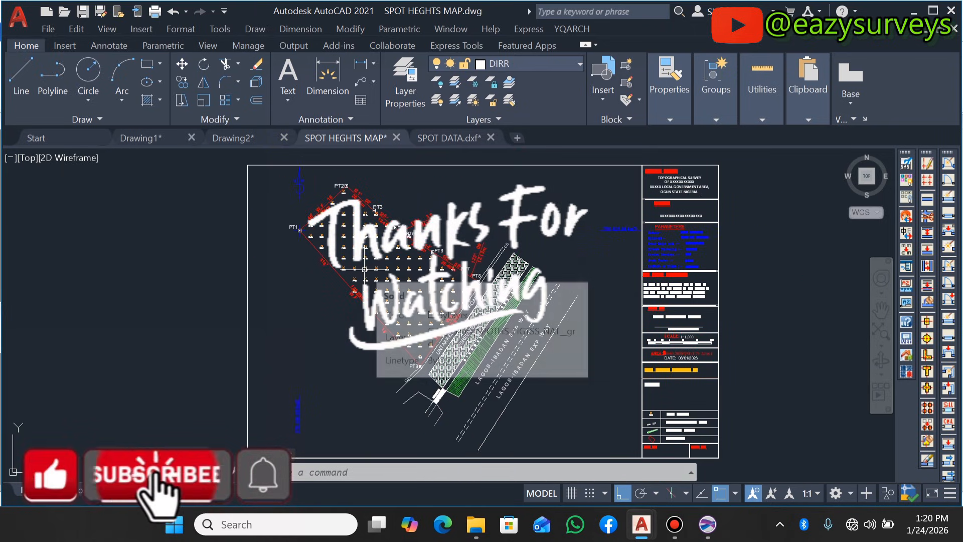